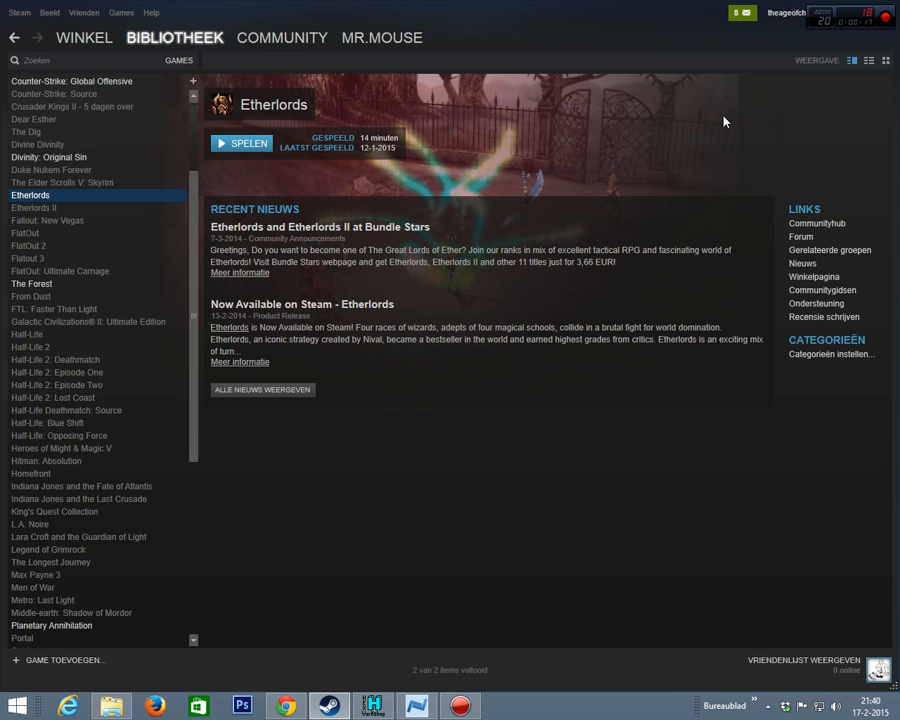
- Open textures.res from the Etherlords Resources folder in Hex Workshop and maximize its window
{"action": "left_click", "coordinate": [112, 706]}
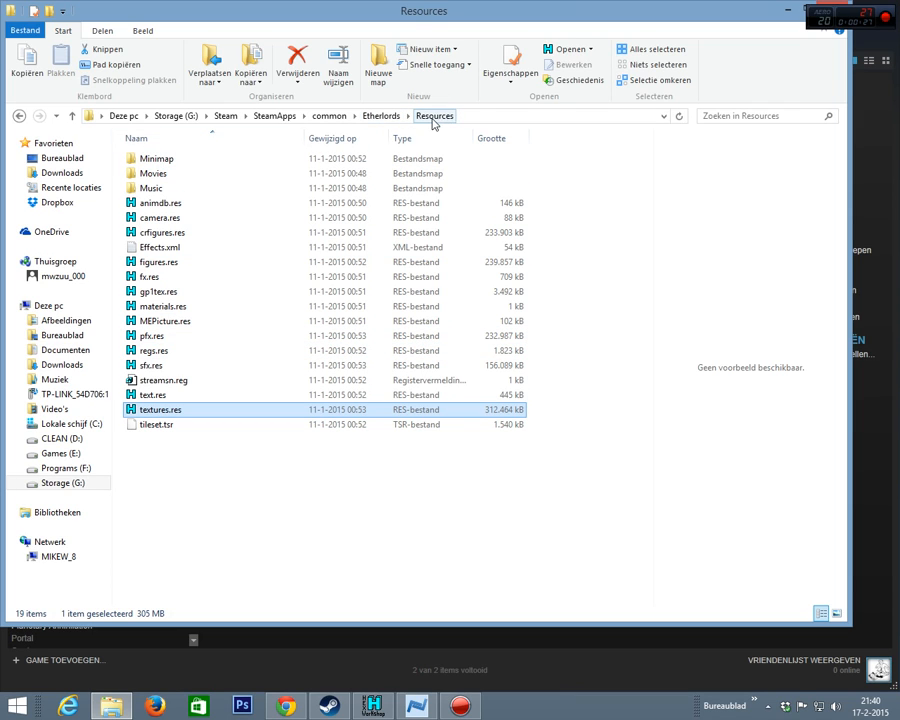
{"action": "left_click", "coordinate": [231, 494]}
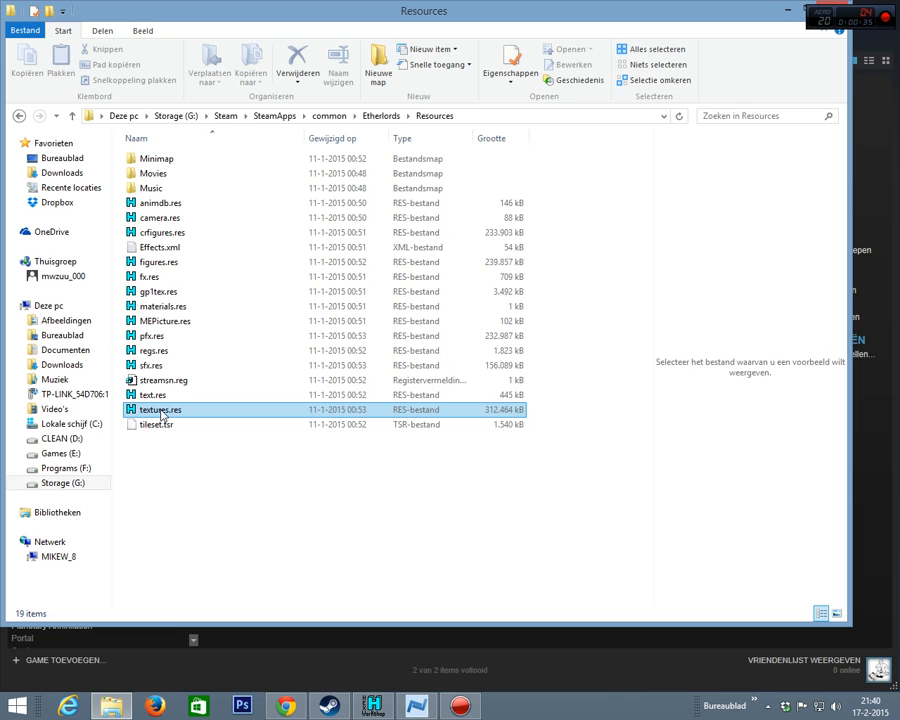
{"action": "right_click", "coordinate": [161, 414]}
{"action": "mouse_move", "coordinate": [300, 466]}
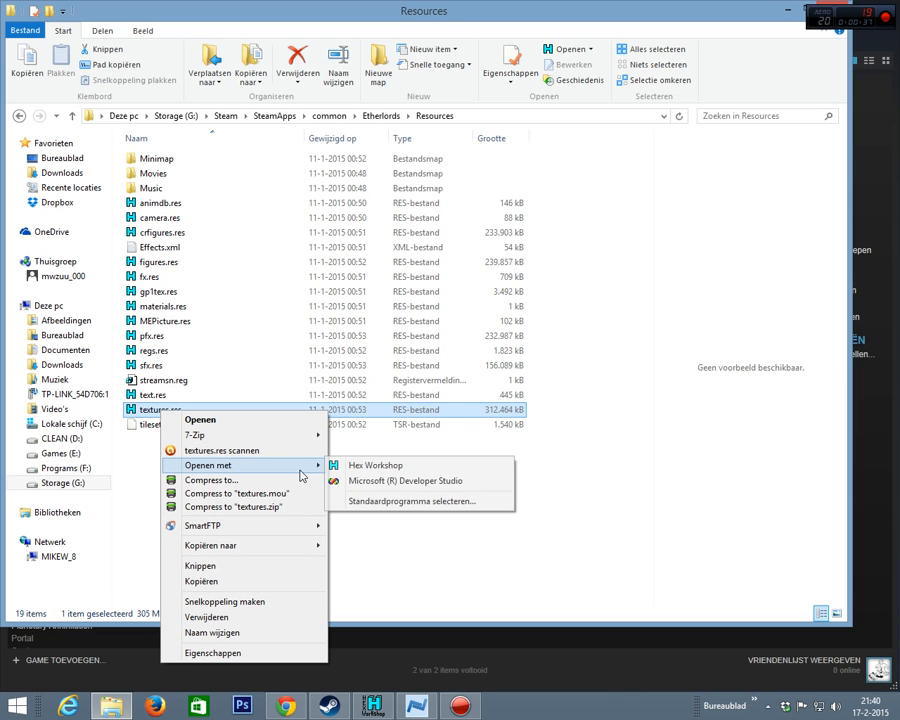
{"action": "left_click", "coordinate": [369, 467]}
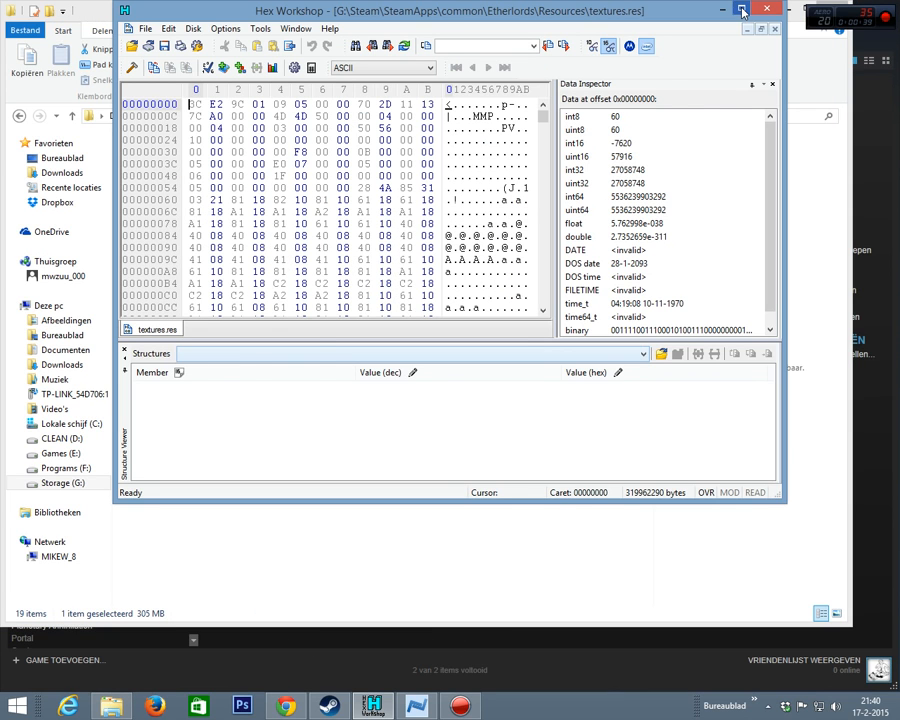
{"action": "double_click", "coordinate": [522, 10]}
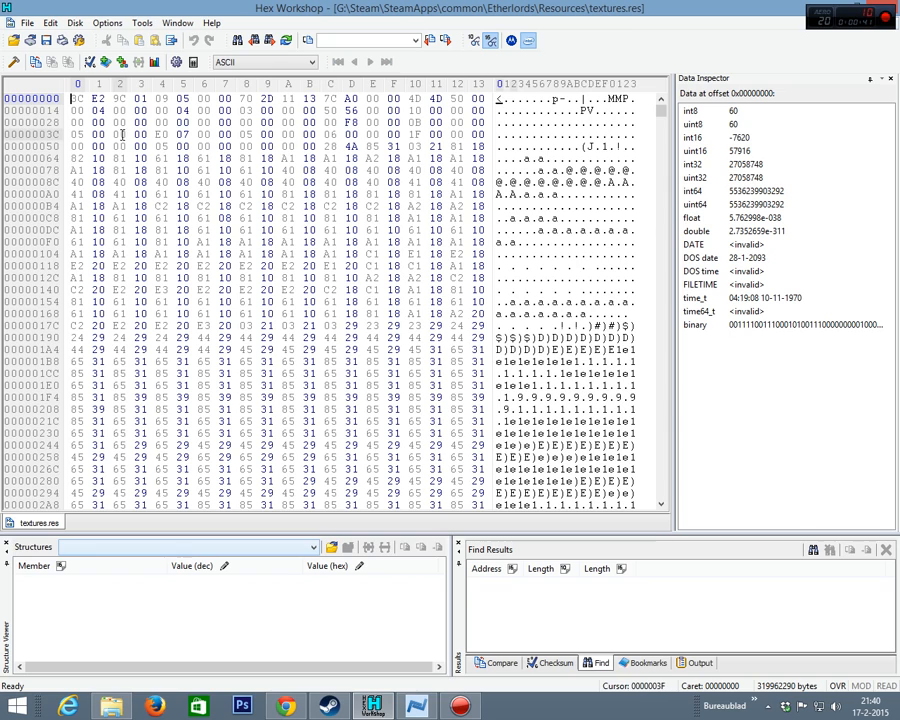
- Highlight the file's first seven rows of bytes, and the last file name, Interface\black\strategic_panel_6.mmp, at its end
{"action": "left_click_drag", "start_coordinate": [72, 98], "coordinate": [484, 170]}
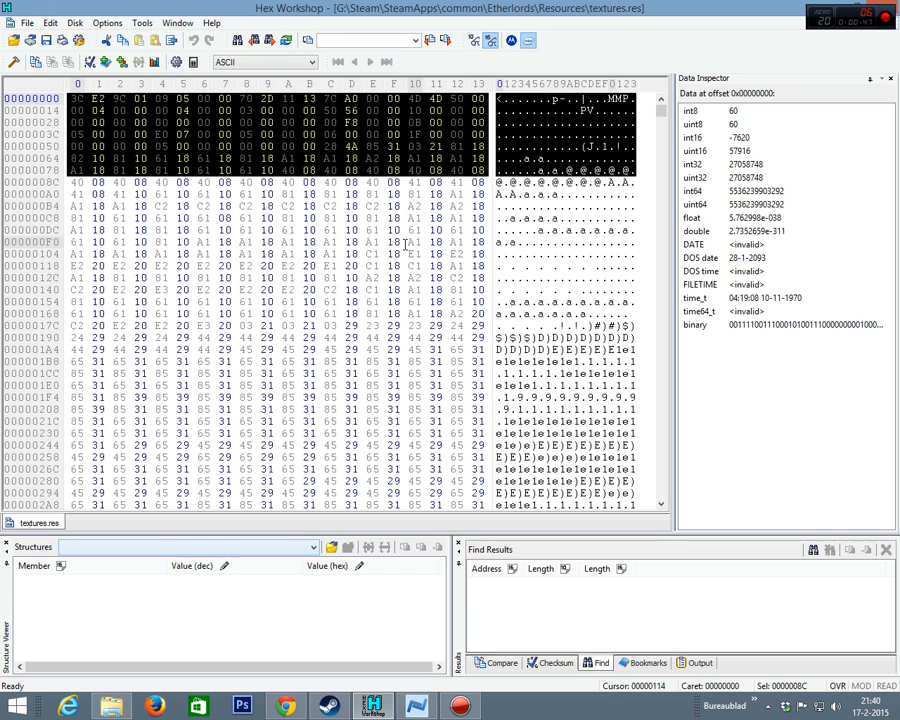
{"action": "left_click", "coordinate": [309, 122]}
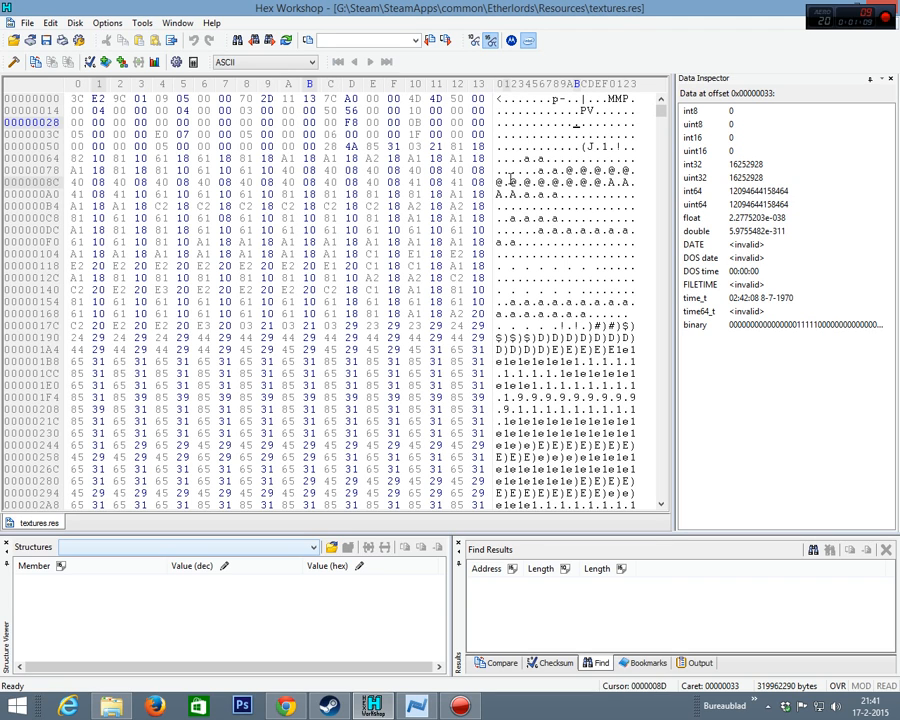
{"action": "key", "text": "ctrl+End"}
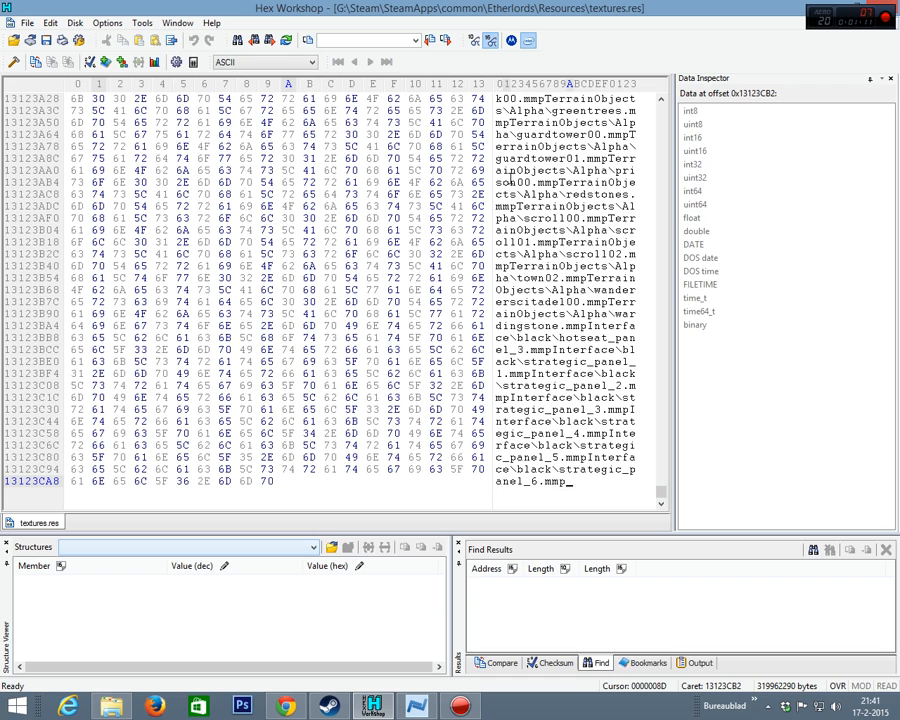
{"action": "left_click", "coordinate": [372, 362]}
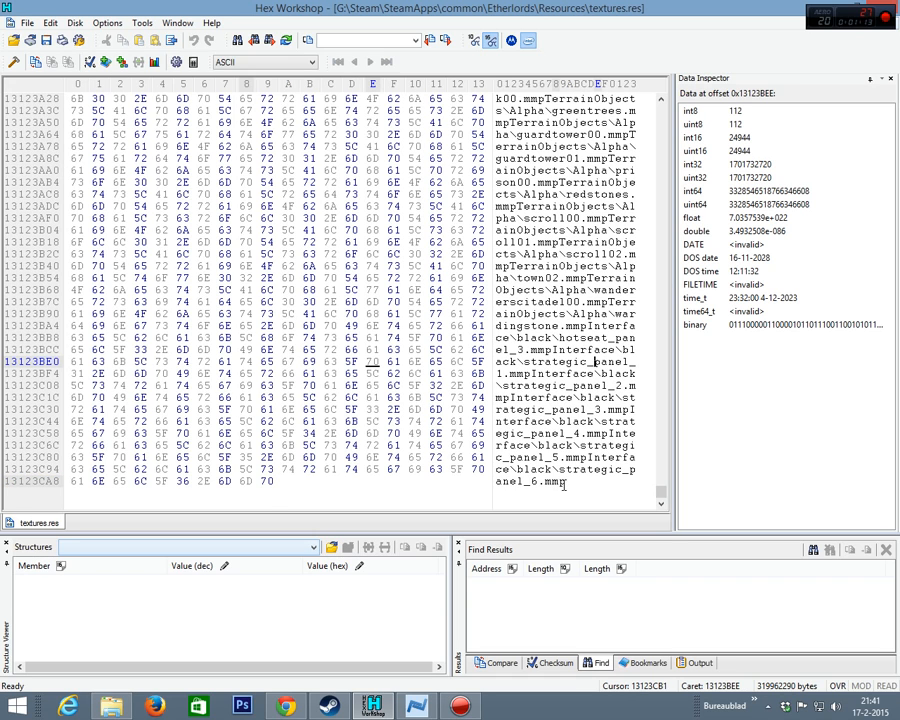
{"action": "left_click_drag", "start_coordinate": [568, 482], "coordinate": [588, 457]}
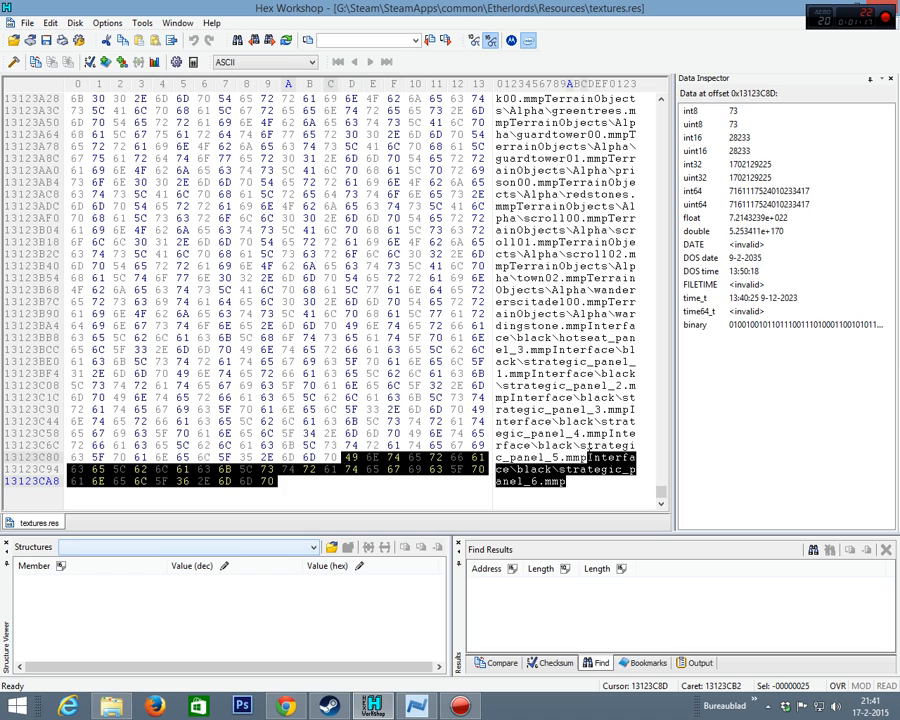
{"action": "left_click", "coordinate": [580, 457]}
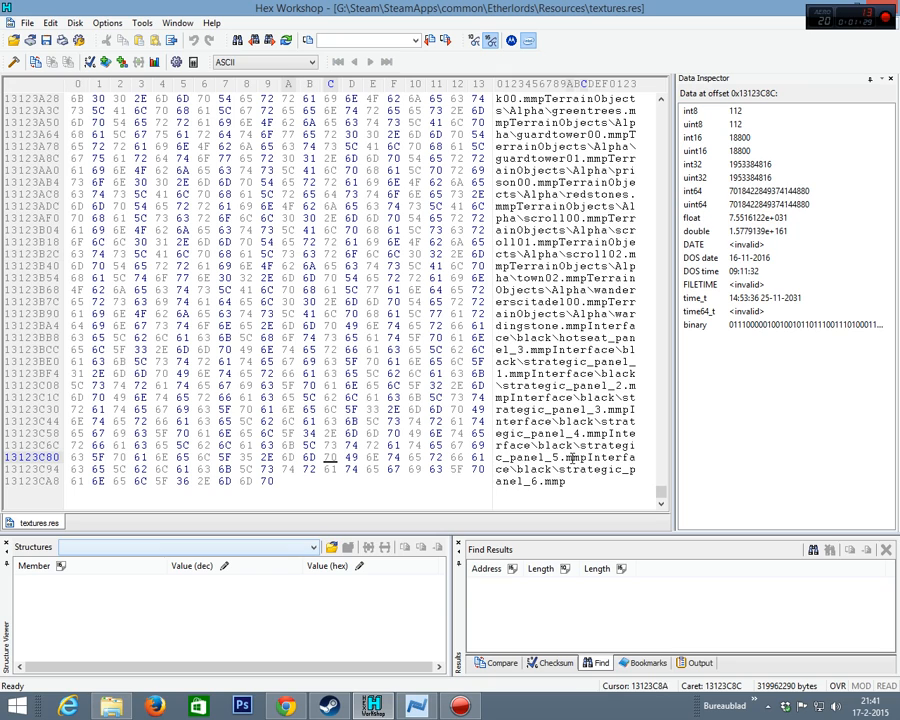
{"action": "left_click_drag", "start_coordinate": [567, 481], "coordinate": [587, 458]}
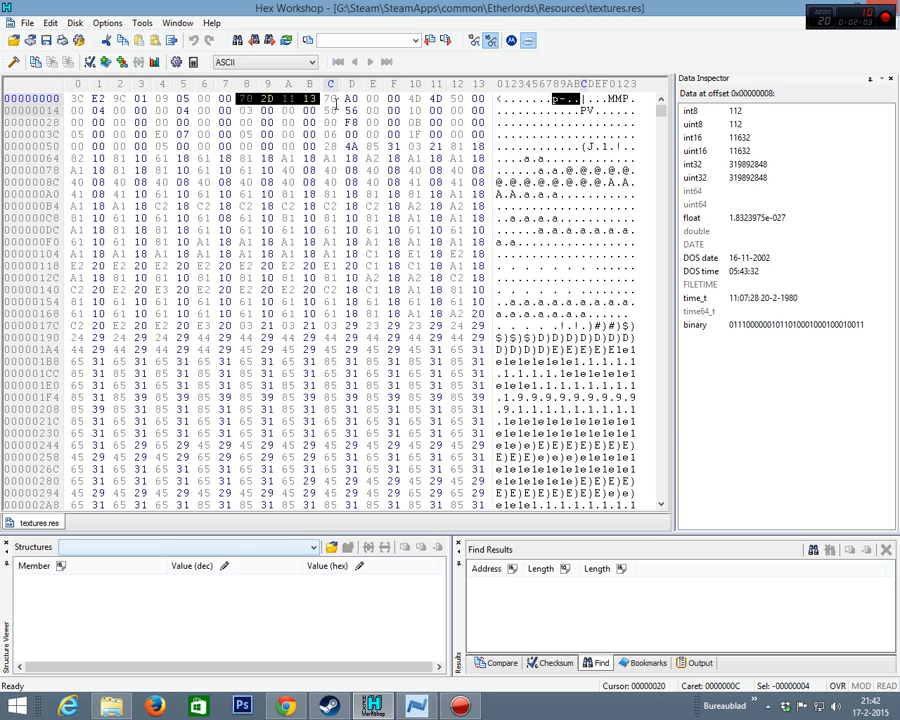
- Highlight the four-byte header fields at offsets 0C and 08, and go to offset 13112D70
{"action": "left_click_drag", "start_coordinate": [324, 98], "coordinate": [394, 98]}
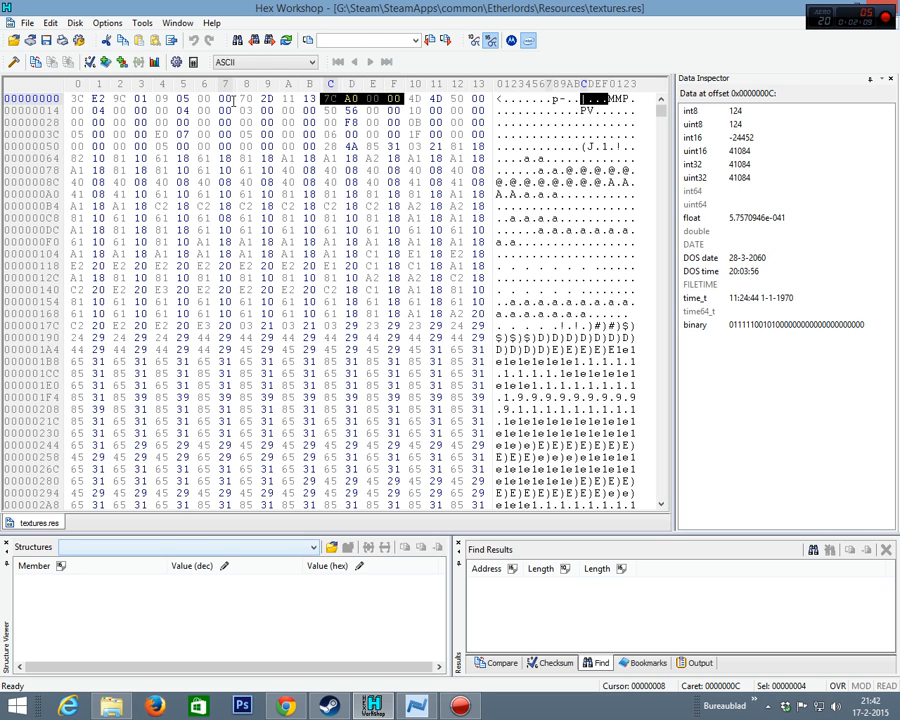
{"action": "left_click_drag", "start_coordinate": [246, 98], "coordinate": [309, 98]}
{"action": "key", "text": "ctrl+g"}
{"action": "type", "text": "13112d70"}
{"action": "key", "text": "Return"}
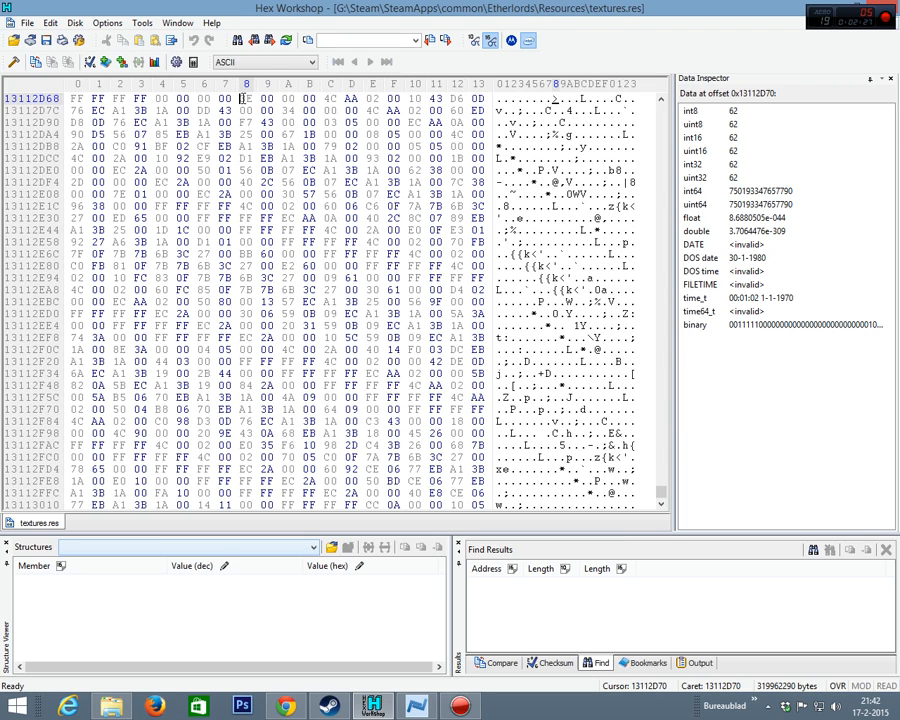
- Highlight the first two 22-byte directory entries from 13112D70, and inspect the individual fields of the first entry
{"action": "left_click_drag", "start_coordinate": [244, 98], "coordinate": [271, 110]}
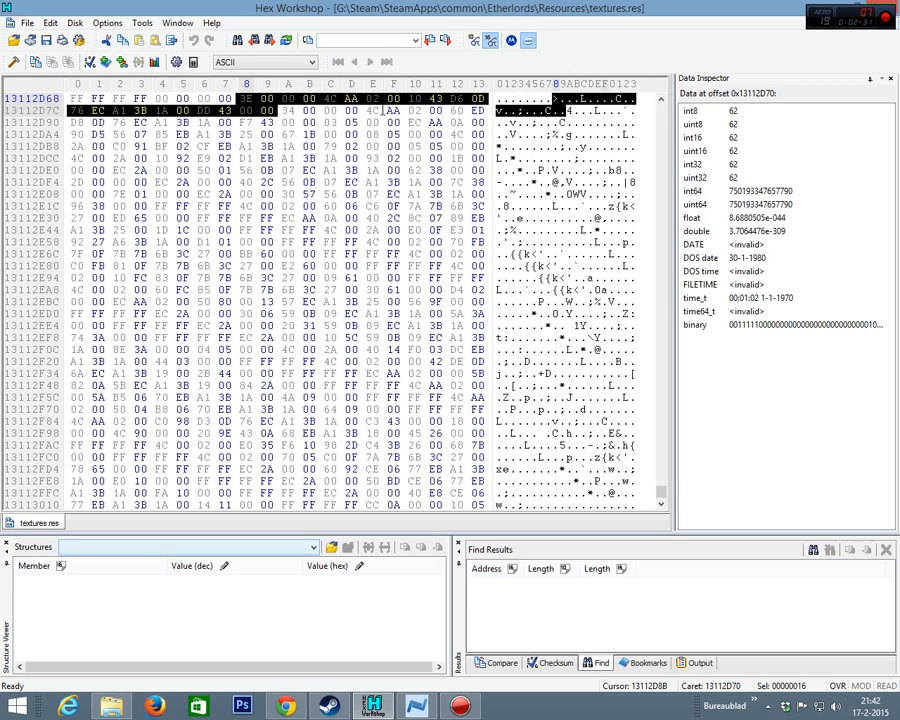
{"action": "left_click_drag", "start_coordinate": [283, 110], "coordinate": [330, 125]}
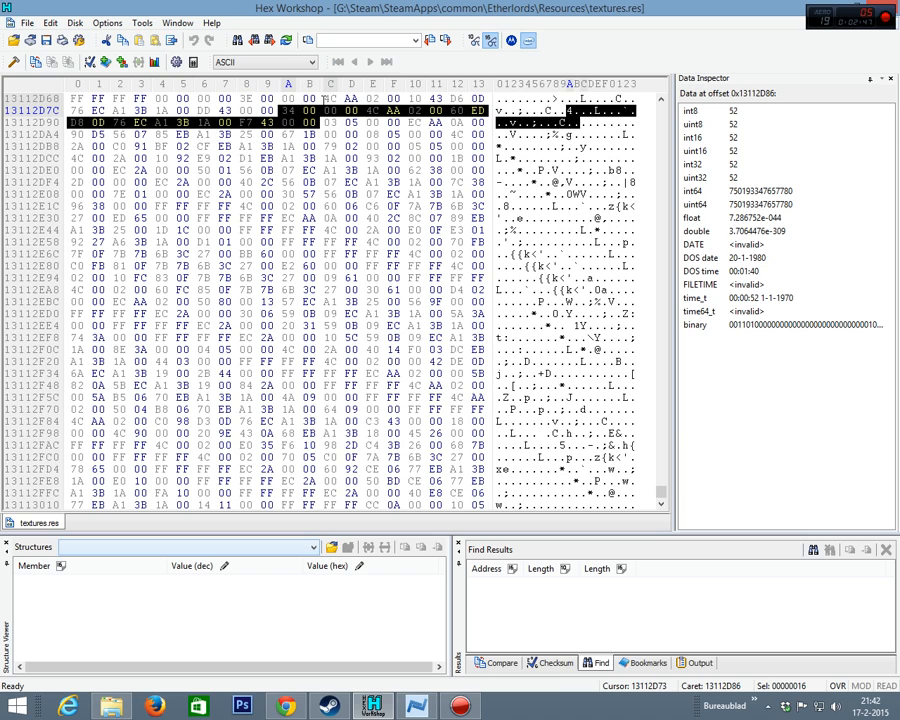
{"action": "left_click_drag", "start_coordinate": [245, 98], "coordinate": [312, 98]}
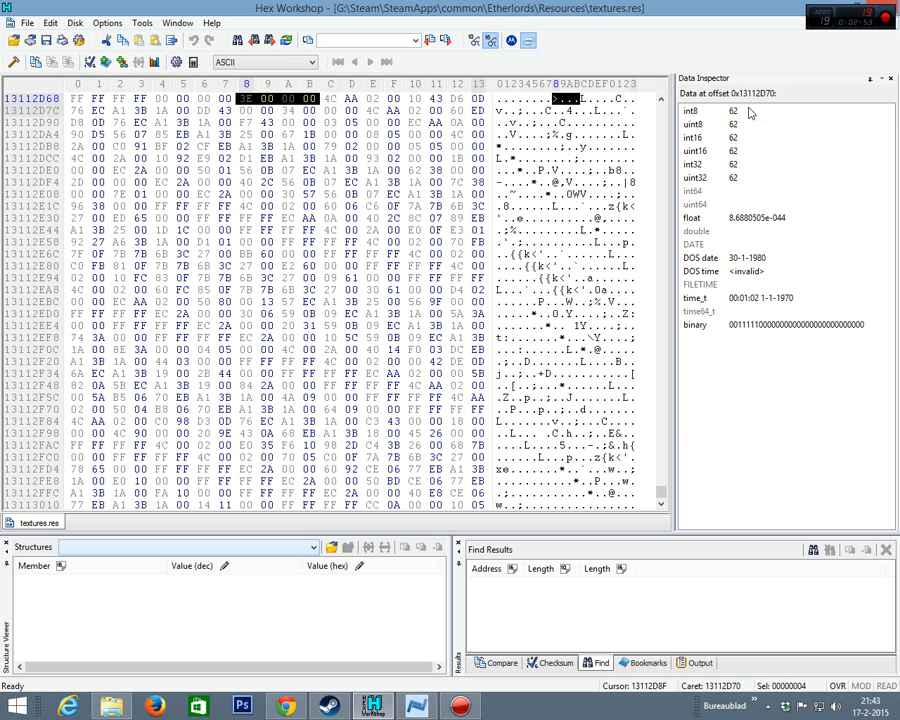
{"action": "left_click_drag", "start_coordinate": [327, 97], "coordinate": [478, 98]}
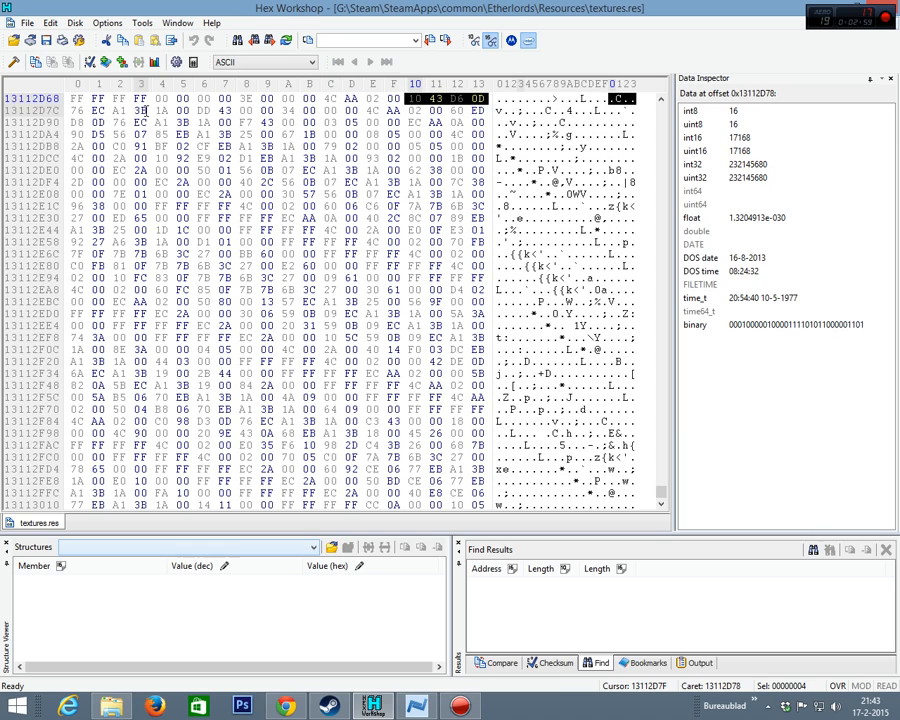
{"action": "left_click_drag", "start_coordinate": [145, 110], "coordinate": [77, 110]}
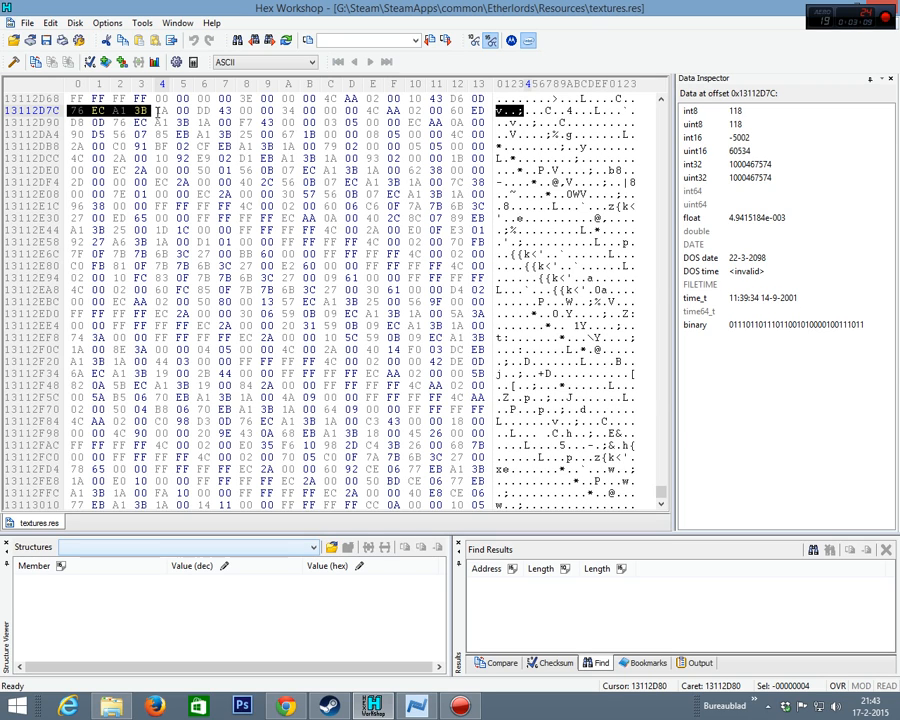
{"action": "left_click_drag", "start_coordinate": [158, 112], "coordinate": [181, 112]}
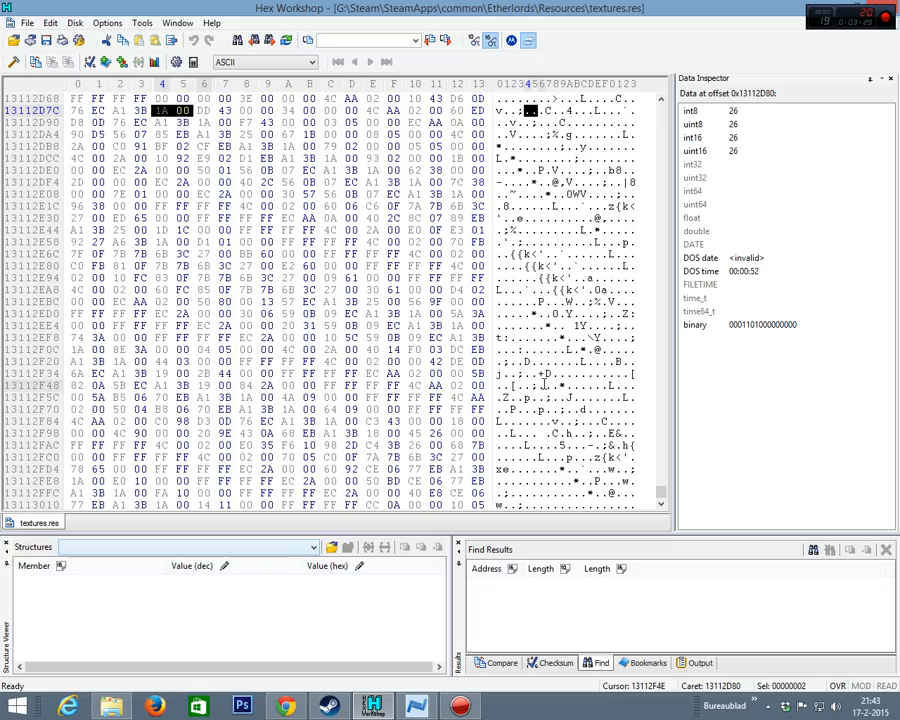
- Browse through the directory entries to find where they end and the file name list begins
{"action": "left_click", "coordinate": [371, 182]}
{"action": "scroll", "coordinate": [370, 183], "scroll_direction": "down", "scroll_amount": 20}
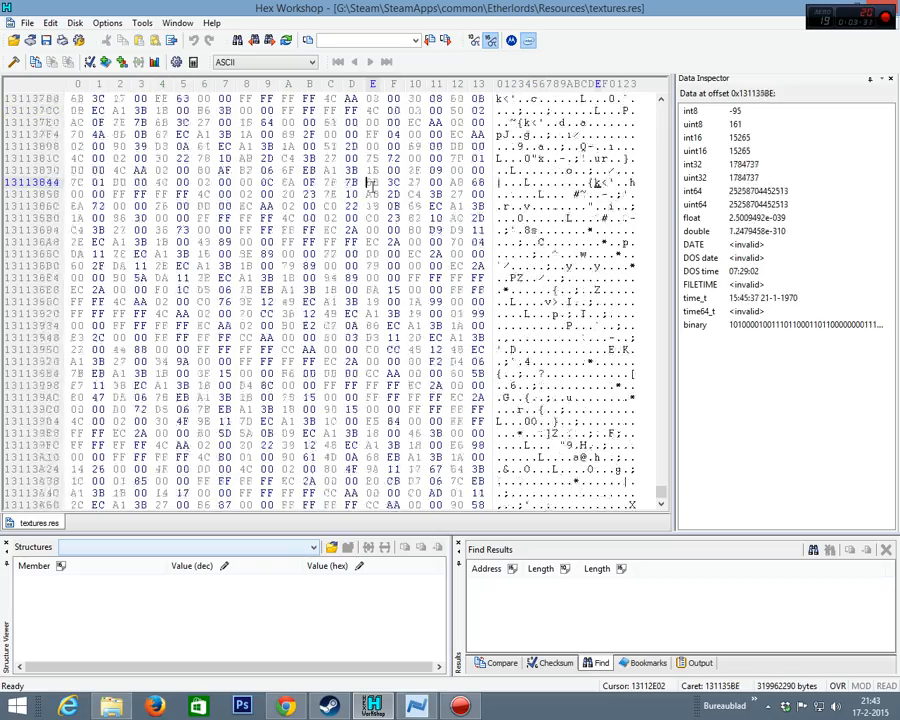
{"action": "key", "text": "Page_Down"}
{"action": "key", "text": "Page_Down"}
{"action": "key", "text": "Page_Down"}
{"action": "key", "text": "Page_Down"}
{"action": "key", "text": "Page_Down"}
{"action": "key", "text": "Page_Down"}
{"action": "key", "text": "Page_Down"}
{"action": "key", "text": "Page_Down"}
{"action": "key", "text": "Page_Down"}
{"action": "key", "text": "Page_Down"}
{"action": "key", "text": "Page_Down"}
{"action": "key", "text": "Page_Down"}
{"action": "key", "text": "Page_Down"}
{"action": "key", "text": "Page_Down"}
{"action": "key", "text": "Page_Down"}
{"action": "key", "text": "Page_Down"}
{"action": "key", "text": "Page_Down"}
{"action": "key", "text": "Page_Down"}
{"action": "key", "text": "Page_Down"}
{"action": "key", "text": "Page_Down"}
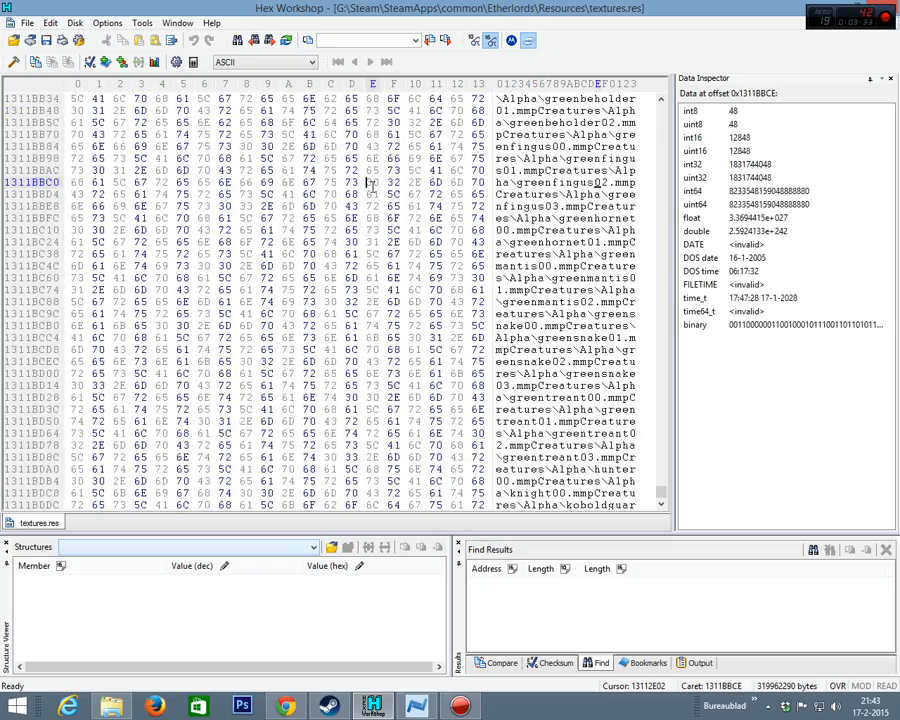
{"action": "key", "text": "Page_Up"}
{"action": "key", "text": "Page_Up"}
{"action": "key", "text": "Page_Up"}
{"action": "key", "text": "Page_Up"}
{"action": "key", "text": "Page_Up"}
{"action": "key", "text": "Page_Up"}
{"action": "key", "text": "Page_Up"}
{"action": "key", "text": "Page_Up"}
{"action": "key", "text": "Page_Up"}
{"action": "key", "text": "Page_Up"}
{"action": "key", "text": "Page_Up"}
{"action": "key", "text": "Page_Up"}
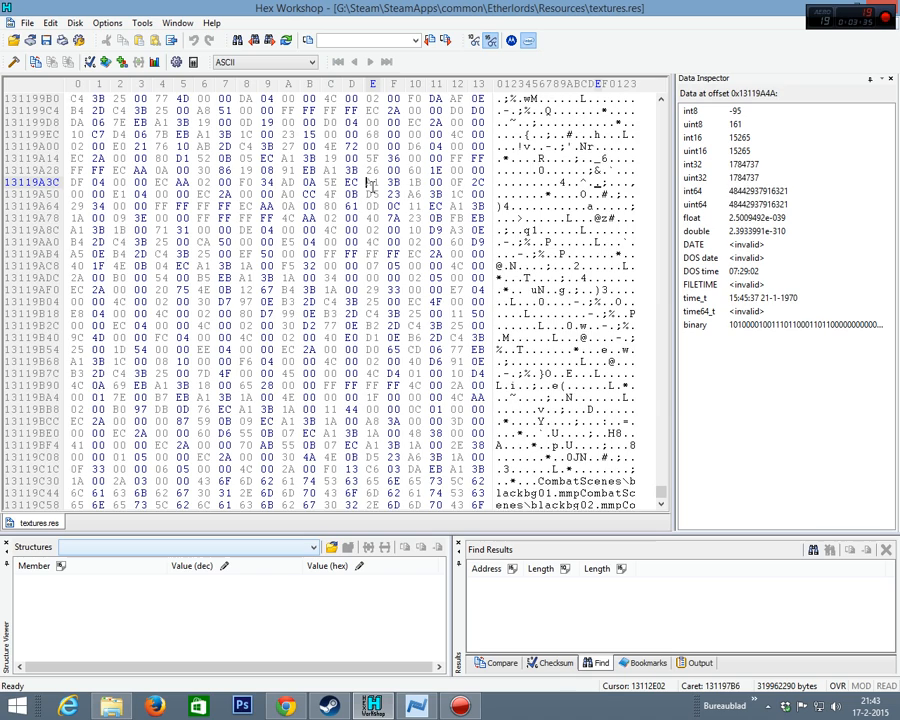
{"action": "scroll", "coordinate": [537, 343], "scroll_direction": "down", "scroll_amount": 5}
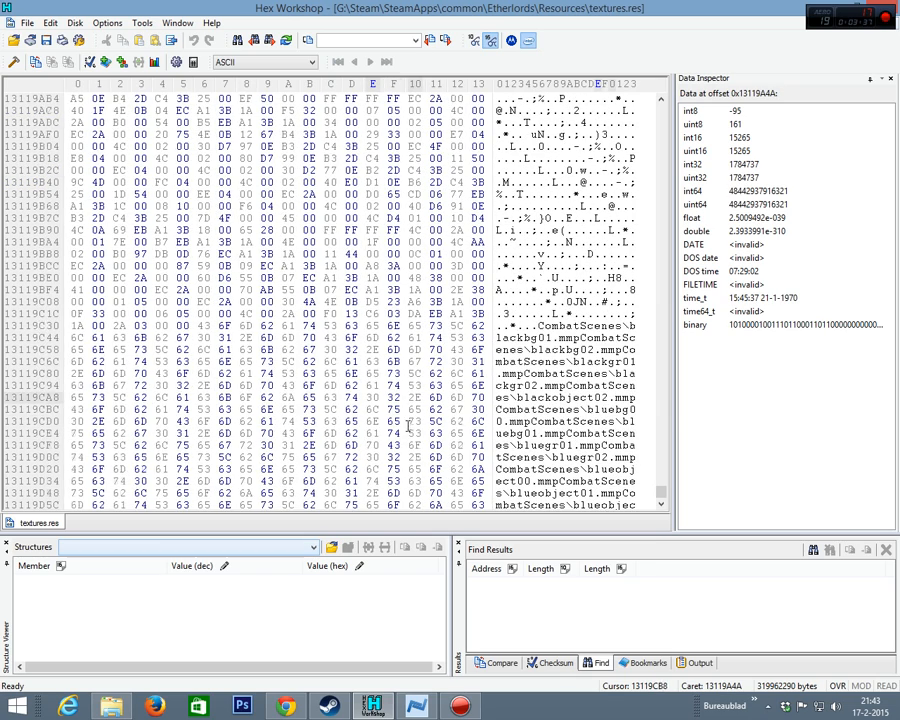
- Highlight the first names in the list one by one: CombatScenes\blackbg01.mmp, CombatScenes\blackbg02.mmp and CombatScenes\blackgr01.mmp
{"action": "left_click", "coordinate": [538, 326]}
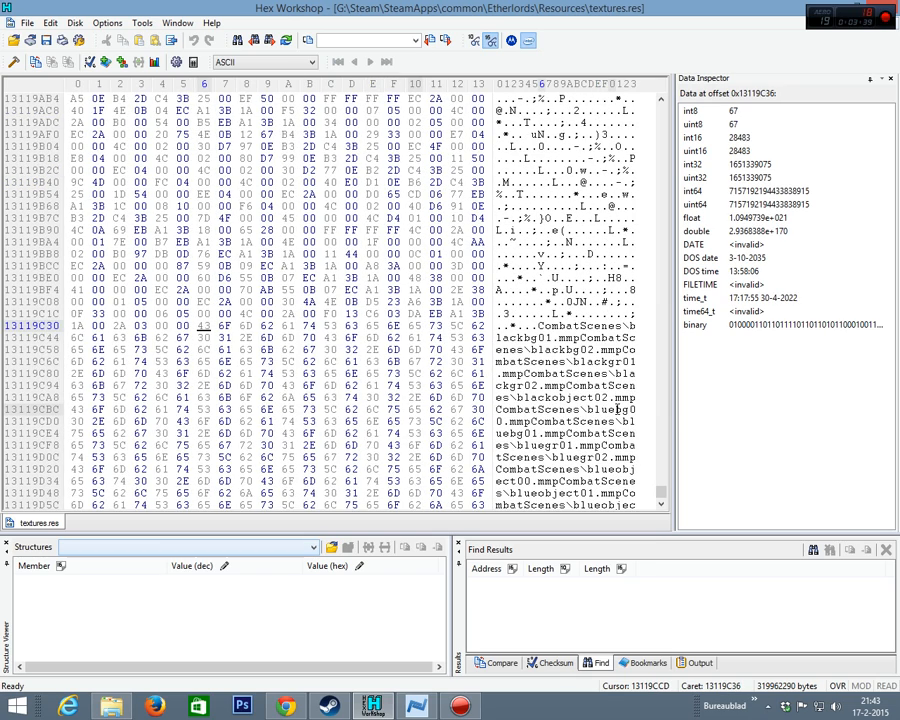
{"action": "left_click", "coordinate": [566, 340], "text": "shift"}
{"action": "left_click_drag", "start_coordinate": [571, 341], "coordinate": [582, 341]}
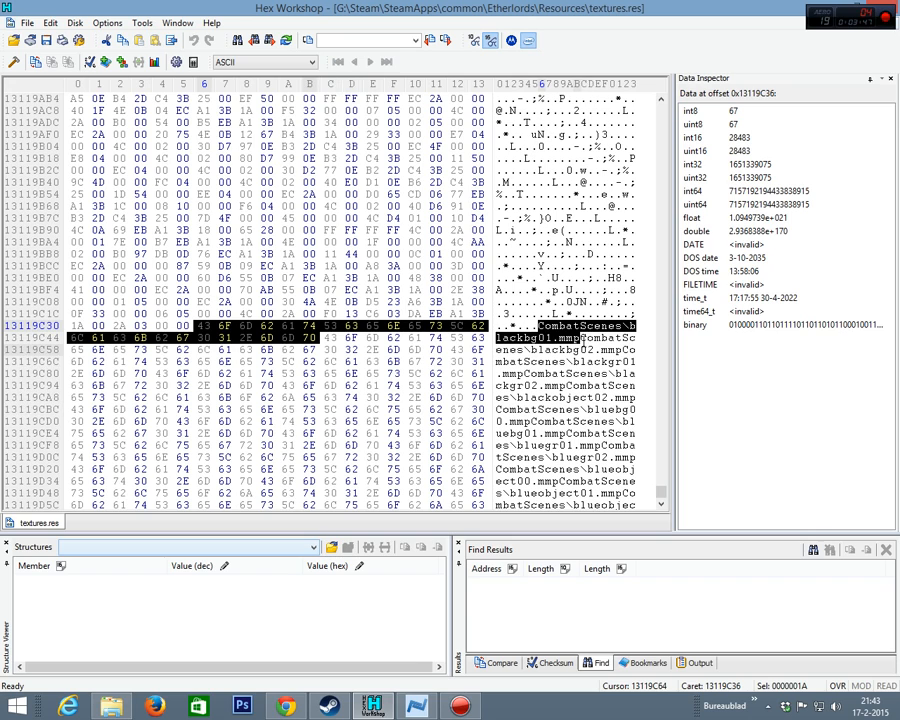
{"action": "left_click_drag", "start_coordinate": [579, 338], "coordinate": [603, 350]}
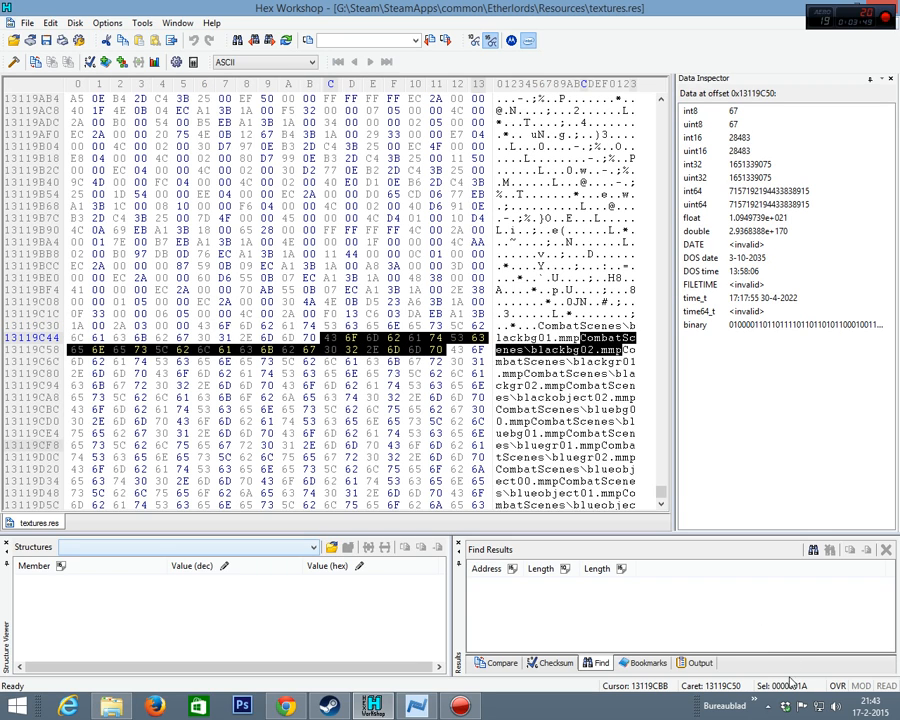
{"action": "left_click_drag", "start_coordinate": [624, 350], "coordinate": [616, 374]}
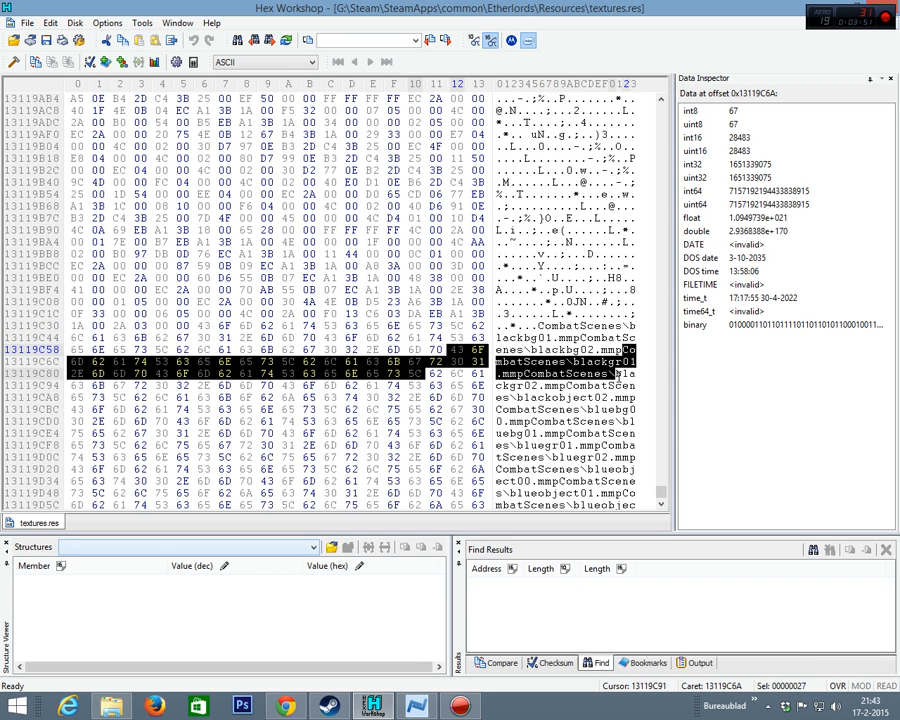
- Mark the name list's first letter at 13119C36, and highlight the last directory entry's bytes from 13119C24 and its four-byte field at 13119C2C
{"action": "left_click", "coordinate": [572, 324]}
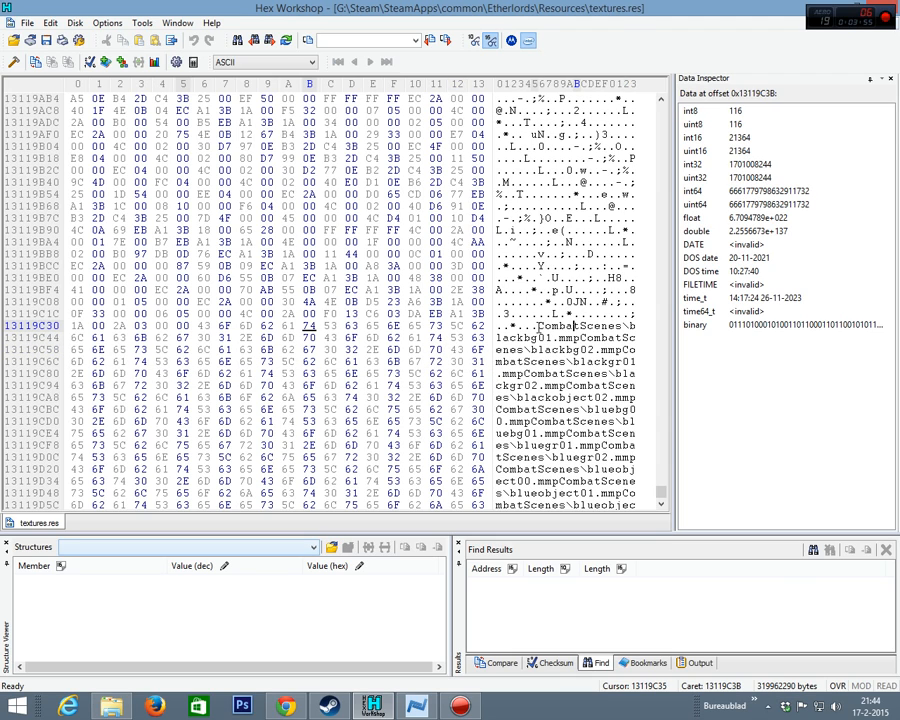
{"action": "left_click_drag", "start_coordinate": [540, 326], "coordinate": [547, 326]}
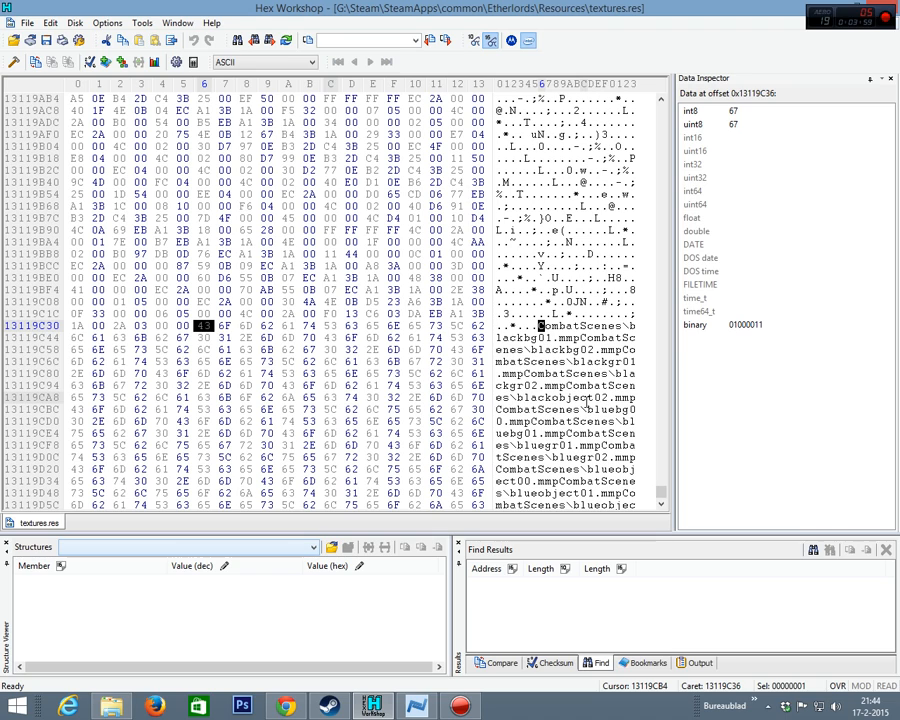
{"action": "left_click", "coordinate": [538, 361]}
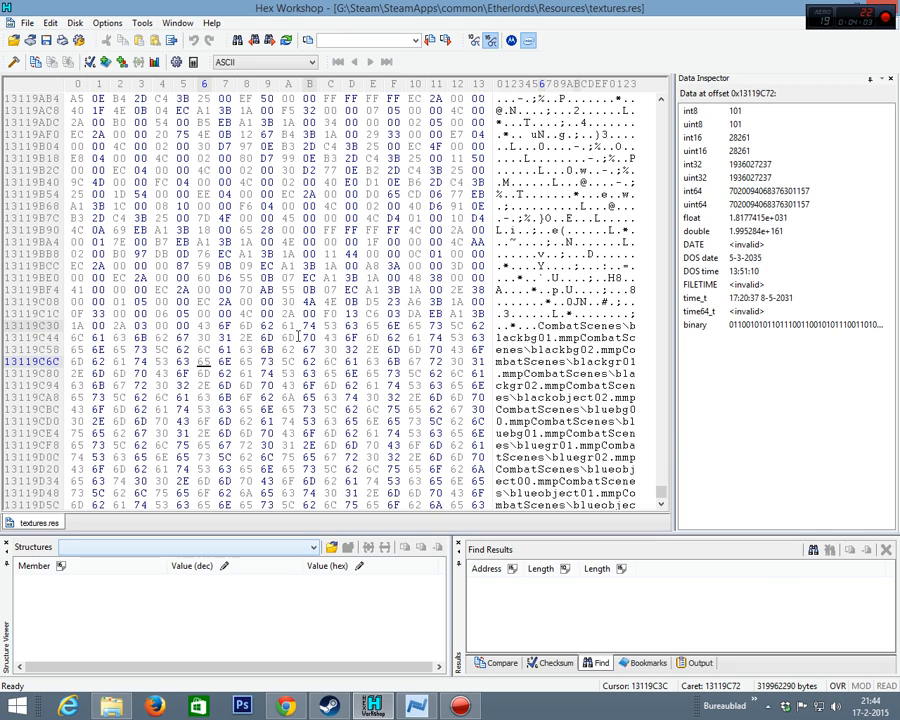
{"action": "left_click", "coordinate": [537, 326]}
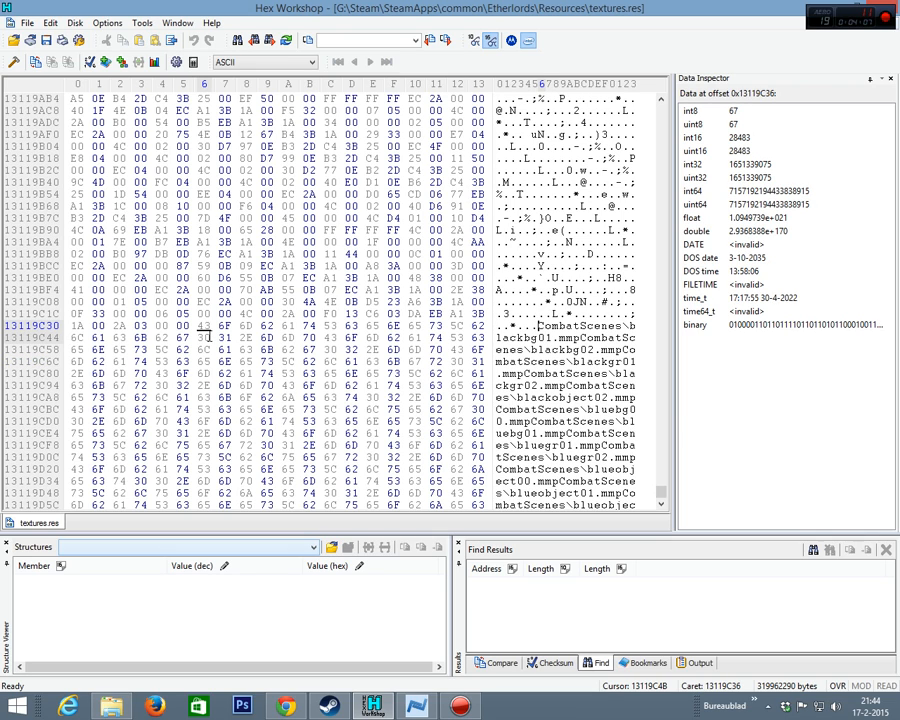
{"action": "left_click_drag", "start_coordinate": [198, 325], "coordinate": [243, 313]}
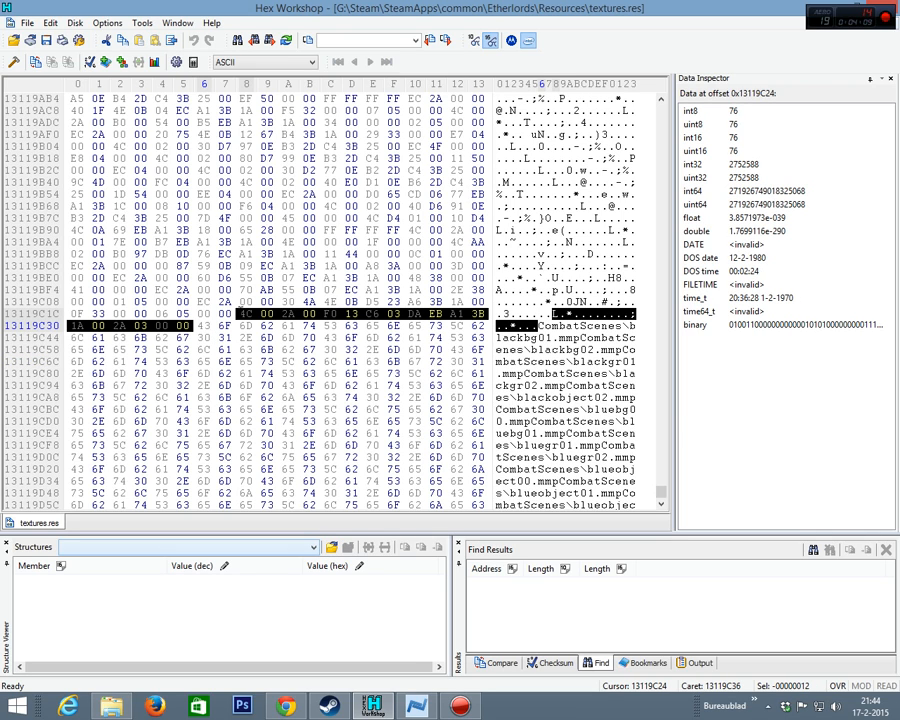
{"action": "left_click_drag", "start_coordinate": [330, 314], "coordinate": [482, 313]}
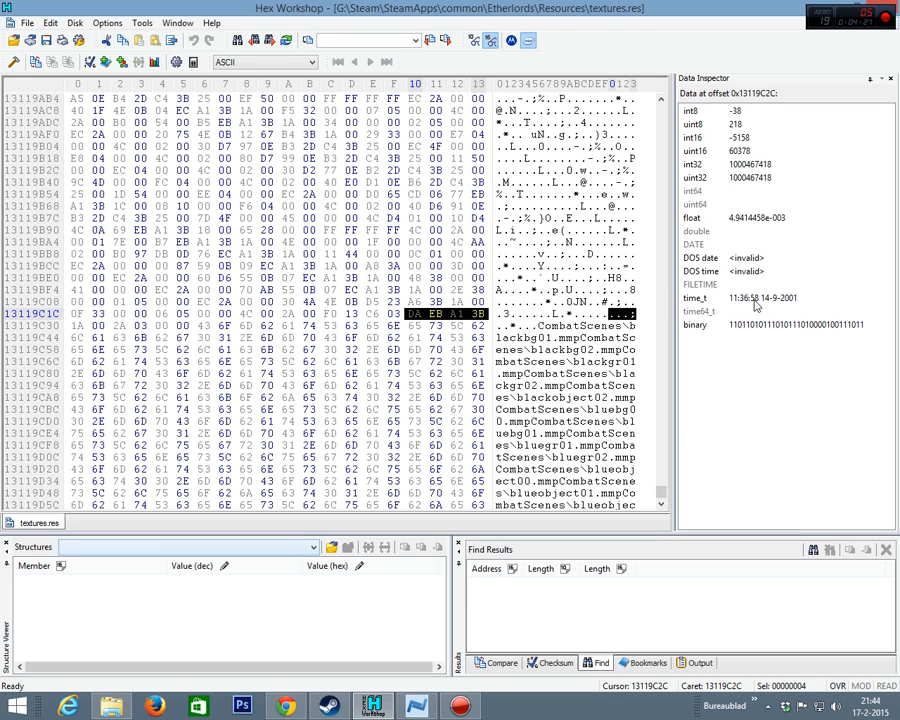
- Go to the end of the file and highlight the last entry of the file name list
{"action": "key", "text": "ctrl+End"}
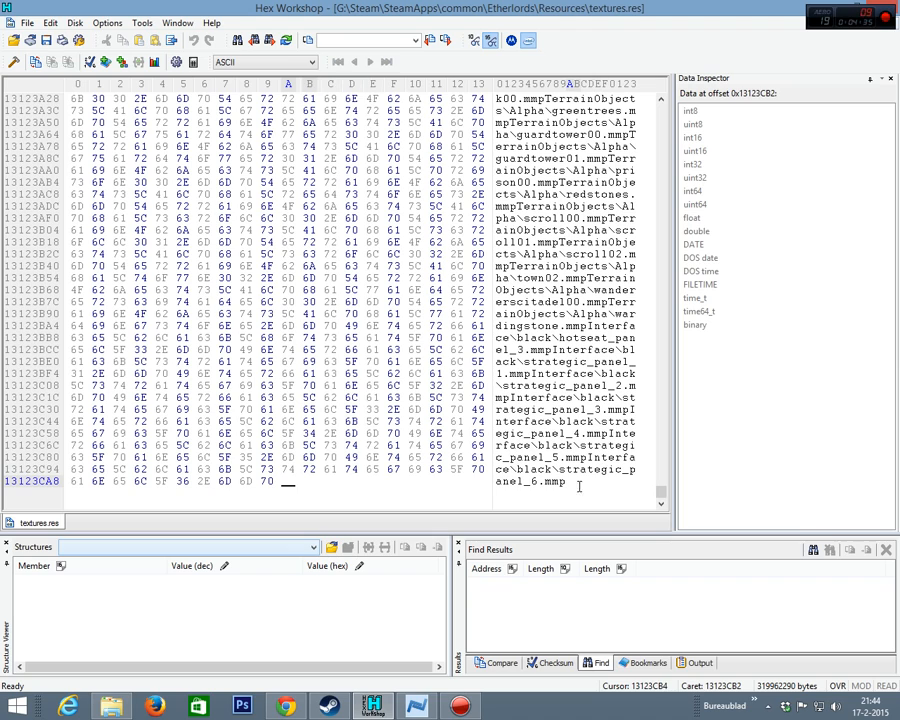
{"action": "left_click_drag", "start_coordinate": [566, 482], "coordinate": [588, 457]}
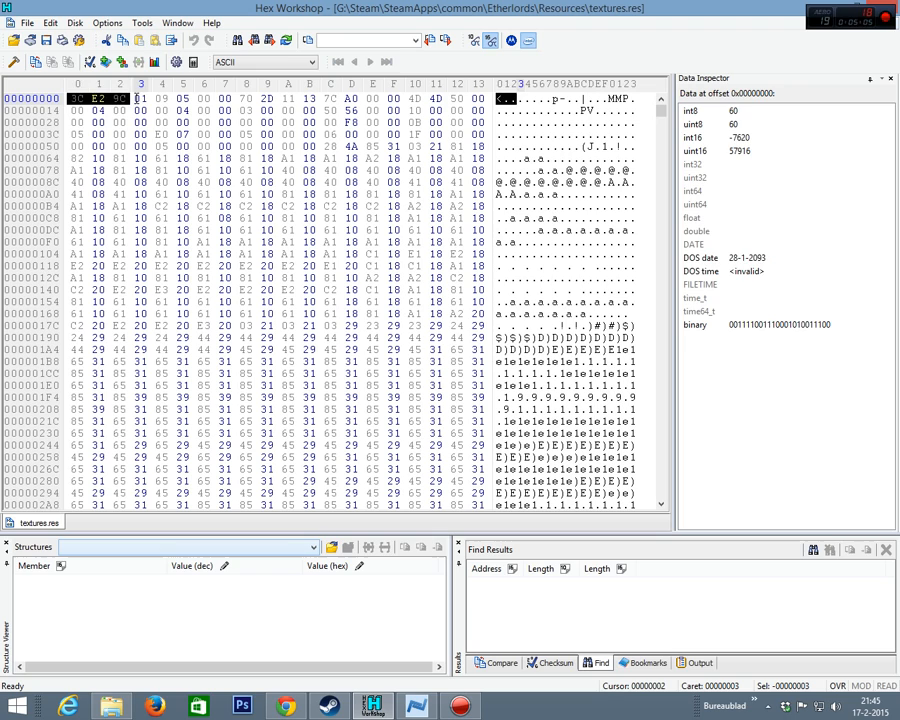
- Highlight the header's four-byte fields from 00000000 through 0000000C one by one to inspect their values
{"action": "left_click_drag", "start_coordinate": [147, 100], "coordinate": [74, 100]}
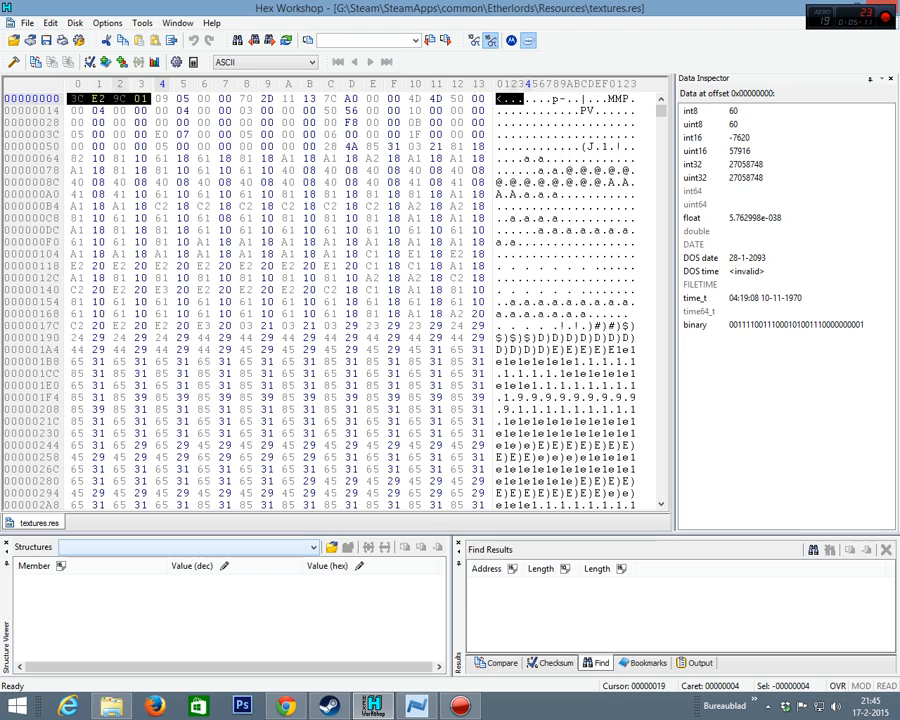
{"action": "left_click_drag", "start_coordinate": [160, 100], "coordinate": [226, 100]}
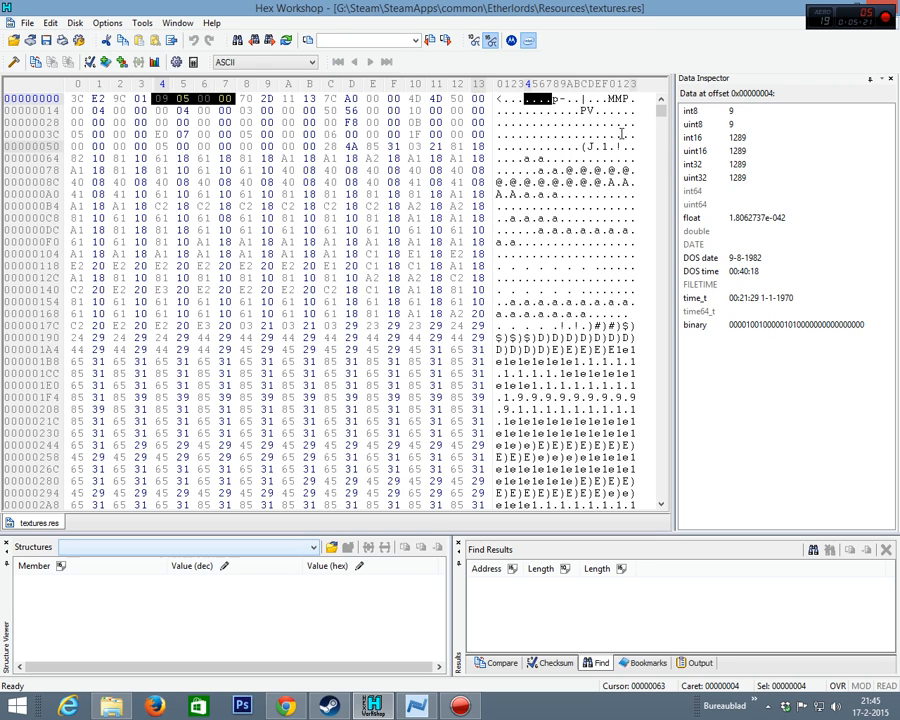
{"action": "left_click", "coordinate": [240, 122]}
{"action": "left_click_drag", "start_coordinate": [244, 100], "coordinate": [394, 100]}
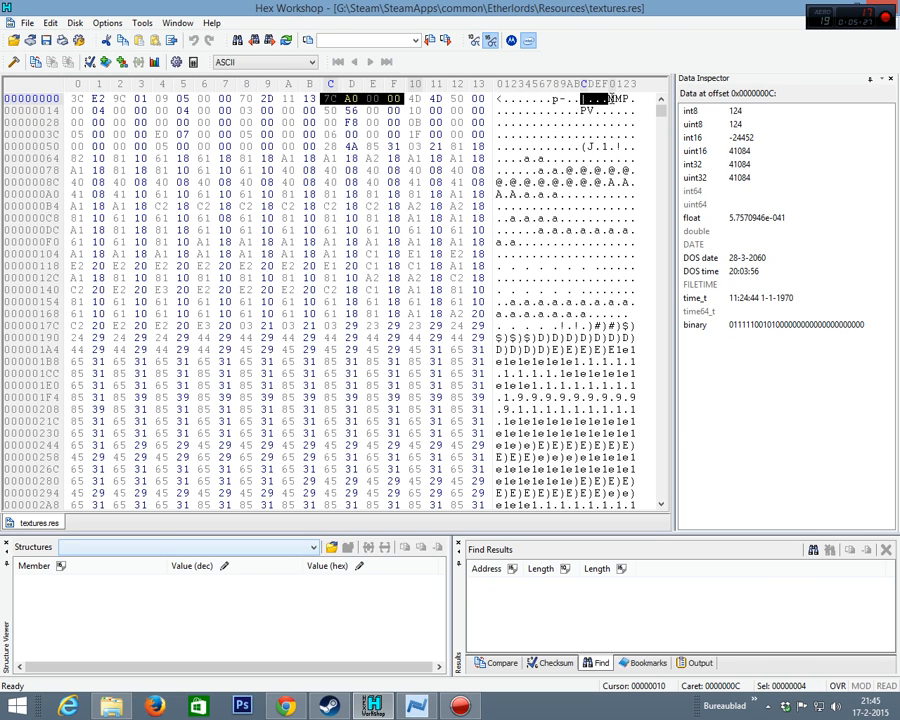
- Highlight the four MMP signature bytes at 00000010, and the four-byte header field just before them at 0000000C
{"action": "left_click_drag", "start_coordinate": [610, 99], "coordinate": [633, 100]}
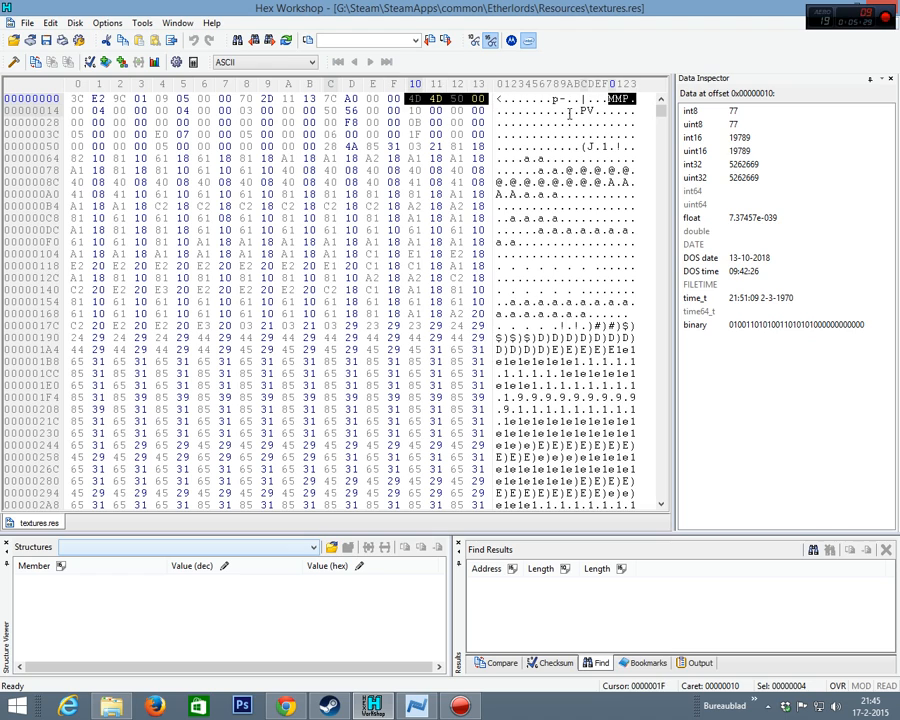
{"action": "left_click", "coordinate": [427, 109]}
{"action": "left_click_drag", "start_coordinate": [409, 101], "coordinate": [484, 101]}
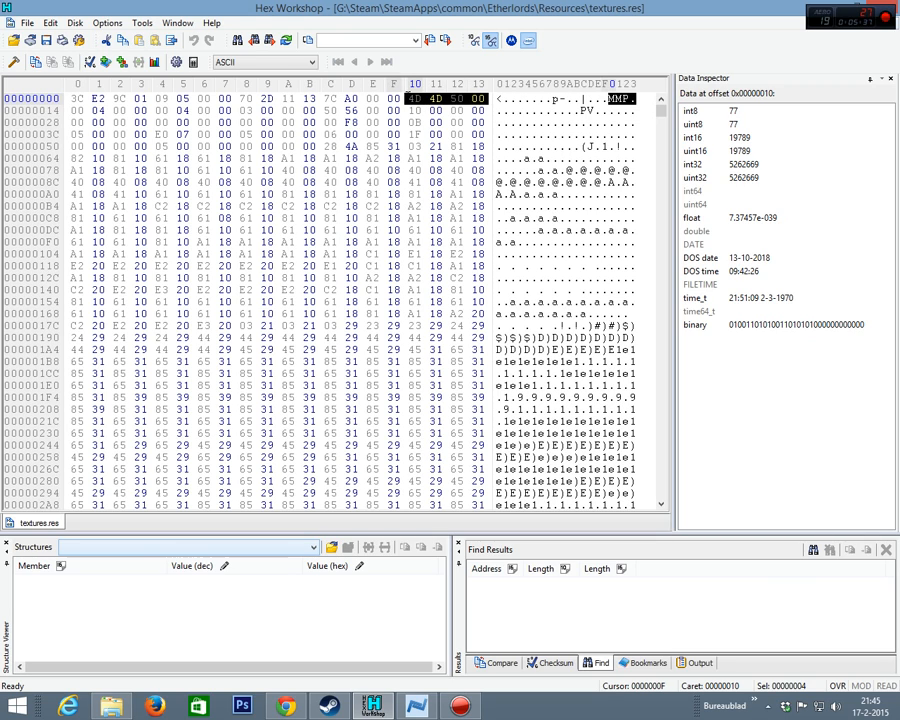
{"action": "left_click", "coordinate": [416, 100]}
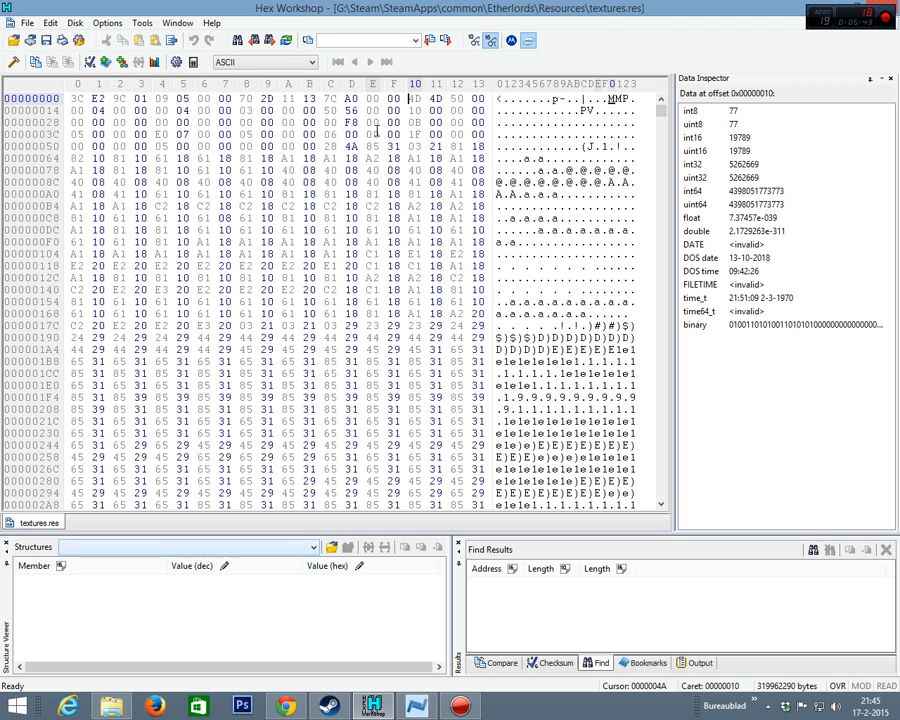
{"action": "left_click_drag", "start_coordinate": [397, 97], "coordinate": [330, 98]}
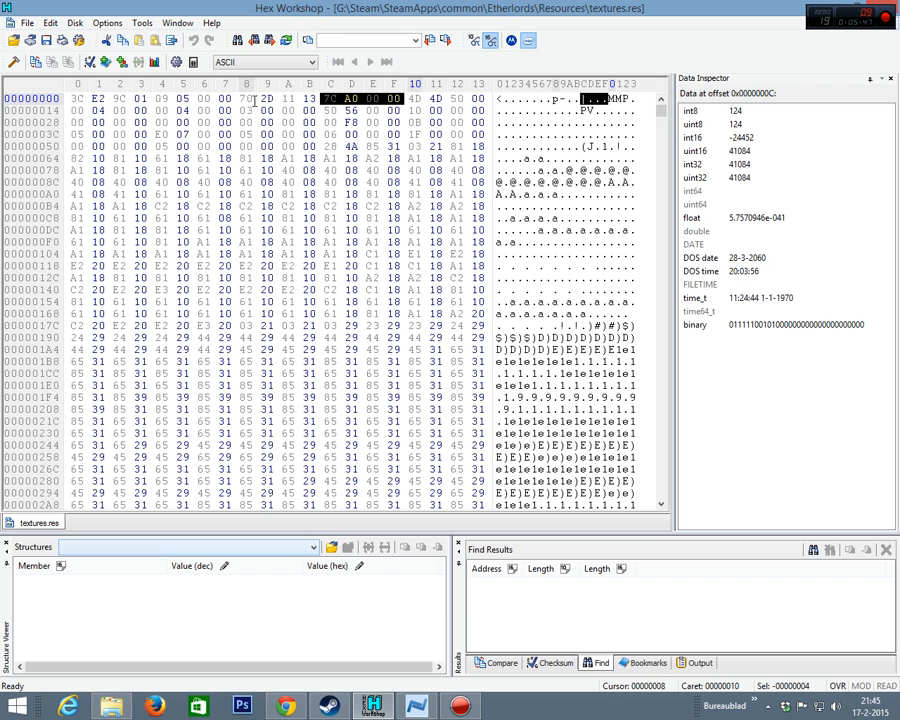
- Select the entire file name list from the end of the file back to its first letter at 13119C36 to measure its length
{"action": "left_click", "coordinate": [372, 208]}
{"action": "key", "text": "ctrl+End"}
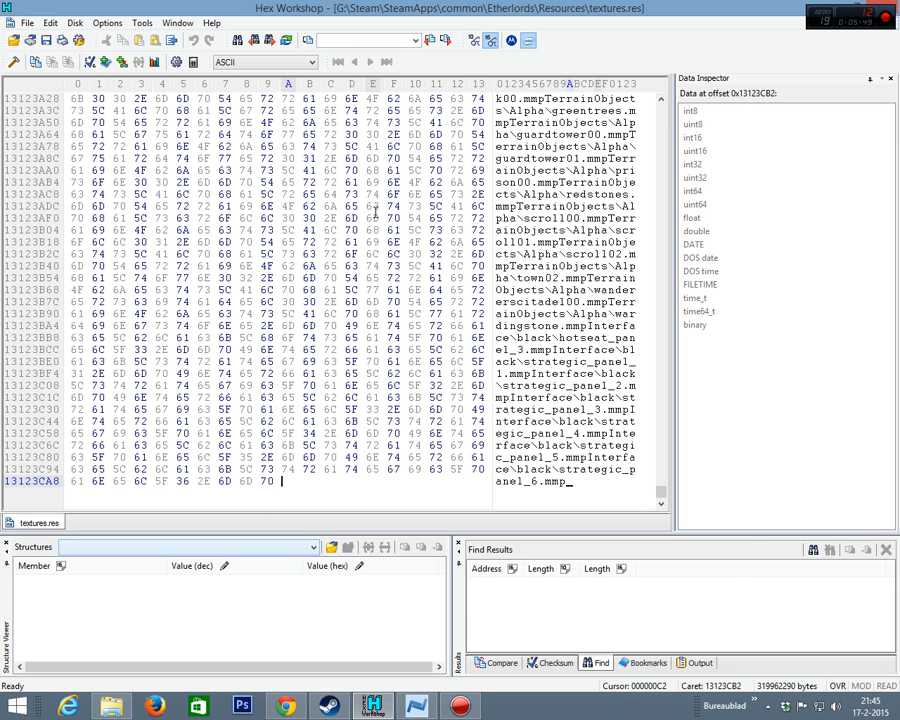
{"action": "key", "text": "shift+Up"}
{"action": "key", "text": "shift+Up"}
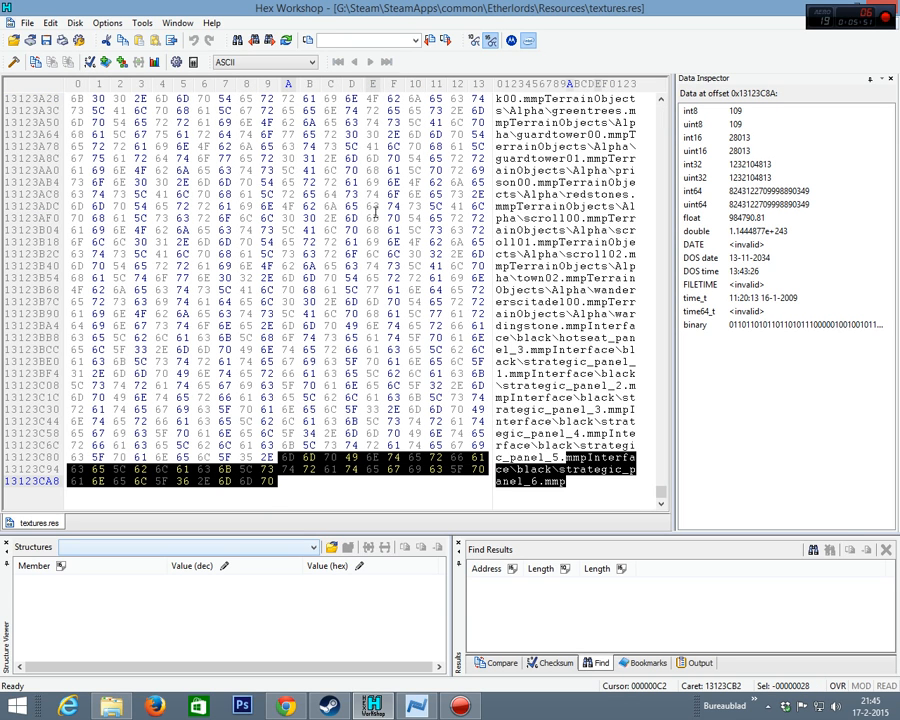
{"action": "key", "text": "shift+Page_Up"}
{"action": "key", "text": "shift+Page_Up"}
{"action": "key", "text": "shift+Page_Up"}
{"action": "key", "text": "shift+Page_Up"}
{"action": "key", "text": "shift+Page_Up"}
{"action": "key", "text": "shift+Page_Up"}
{"action": "key", "text": "shift+Page_Up"}
{"action": "key", "text": "shift+Page_Up"}
{"action": "key", "text": "shift+Page_Up"}
{"action": "key", "text": "shift+Page_Up"}
{"action": "key", "text": "shift+Page_Up"}
{"action": "key", "text": "shift+Page_Up"}
{"action": "key", "text": "shift+Page_Up"}
{"action": "key", "text": "shift+Page_Up"}
{"action": "key", "text": "shift+Page_Up"}
{"action": "key", "text": "shift+Page_Up"}
{"action": "key", "text": "shift+Page_Up"}
{"action": "key", "text": "shift+Page_Up"}
{"action": "key", "text": "shift+Page_Up"}
{"action": "key", "text": "shift+Page_Up"}
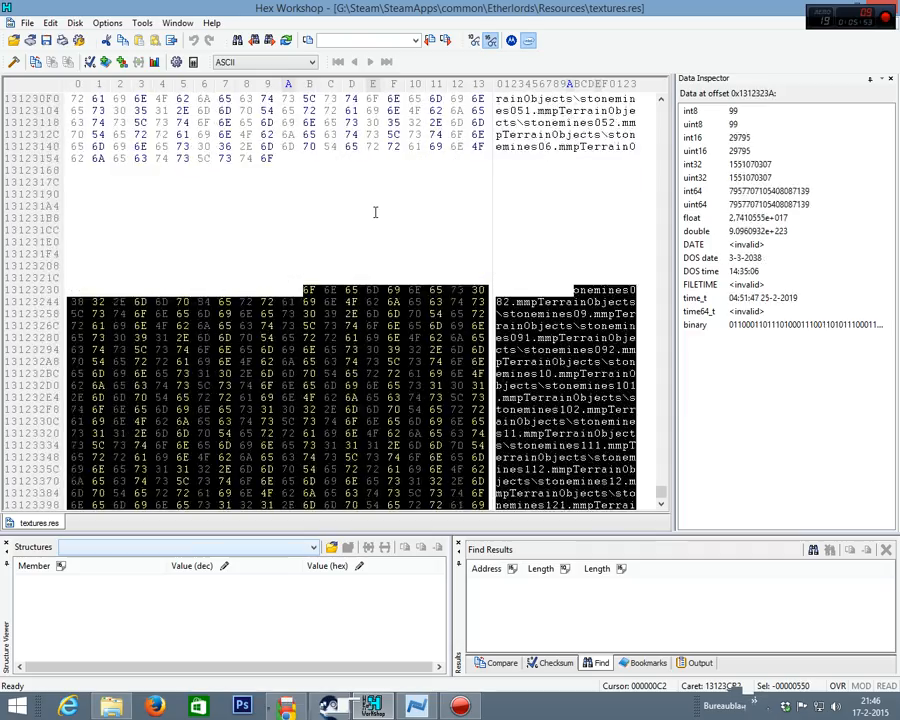
{"action": "key", "text": "shift+Page_Up"}
{"action": "key", "text": "shift+Page_Up"}
{"action": "key", "text": "shift+Page_Up"}
{"action": "key", "text": "shift+Page_Up"}
{"action": "key", "text": "shift+Page_Up"}
{"action": "key", "text": "shift+Page_Up"}
{"action": "key", "text": "shift+Page_Up"}
{"action": "key", "text": "shift+Page_Up"}
{"action": "key", "text": "shift+Page_Up"}
{"action": "key", "text": "shift+Page_Up"}
{"action": "key", "text": "shift+Page_Up"}
{"action": "key", "text": "shift+Page_Up"}
{"action": "key", "text": "shift+Page_Up"}
{"action": "key", "text": "shift+Page_Up"}
{"action": "key", "text": "shift+Page_Up"}
{"action": "key", "text": "shift+Page_Up"}
{"action": "key", "text": "shift+Page_Up"}
{"action": "key", "text": "shift+Page_Up"}
{"action": "key", "text": "shift+Page_Up"}
{"action": "key", "text": "shift+Page_Up"}
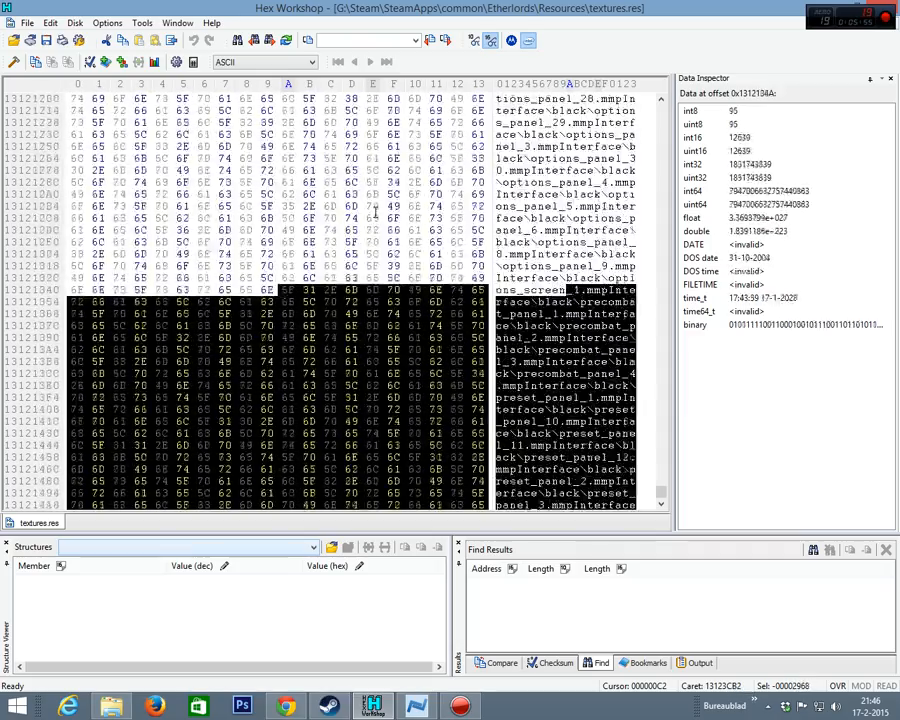
{"action": "key", "text": "shift+Page_Up"}
{"action": "key", "text": "shift+Page_Up"}
{"action": "key", "text": "shift+Page_Up"}
{"action": "key", "text": "shift+Page_Up"}
{"action": "key", "text": "shift+Page_Up"}
{"action": "key", "text": "shift+Page_Up"}
{"action": "key", "text": "shift+Page_Up"}
{"action": "key", "text": "shift+Page_Up"}
{"action": "key", "text": "shift+Page_Up"}
{"action": "key", "text": "shift+Page_Up"}
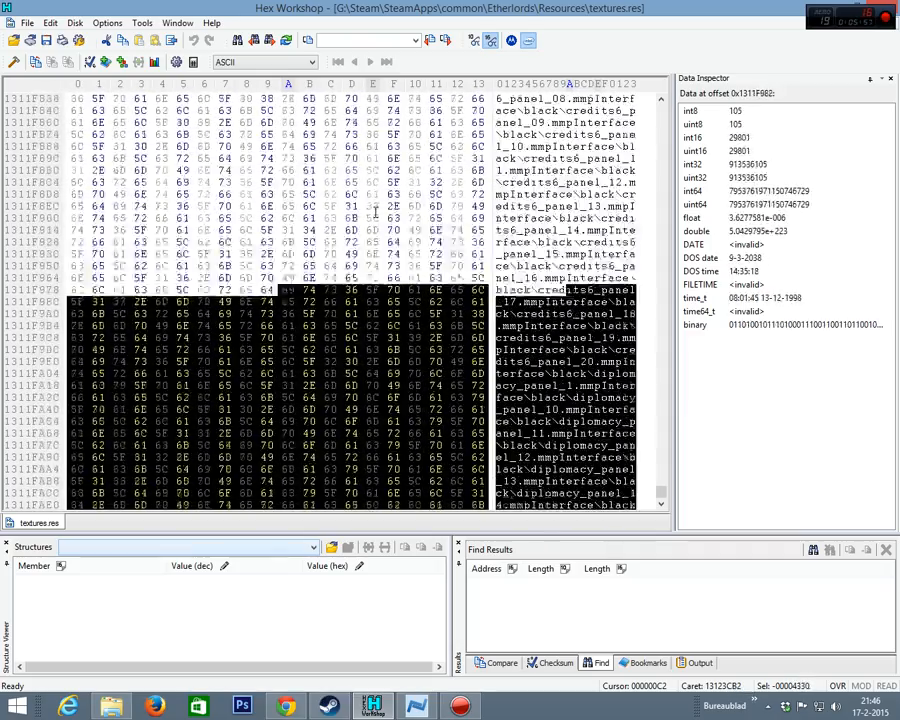
{"action": "key", "text": "shift+Page_Up"}
{"action": "key", "text": "shift+Page_Up"}
{"action": "key", "text": "shift+Page_Up"}
{"action": "key", "text": "shift+Page_Up"}
{"action": "key", "text": "shift+Page_Up"}
{"action": "key", "text": "shift+Page_Up"}
{"action": "key", "text": "shift+Page_Up"}
{"action": "key", "text": "shift+Page_Up"}
{"action": "key", "text": "shift+Page_Up"}
{"action": "key", "text": "shift+Page_Up"}
{"action": "key", "text": "shift+Page_Up"}
{"action": "key", "text": "shift+Page_Up"}
{"action": "key", "text": "shift+Page_Up"}
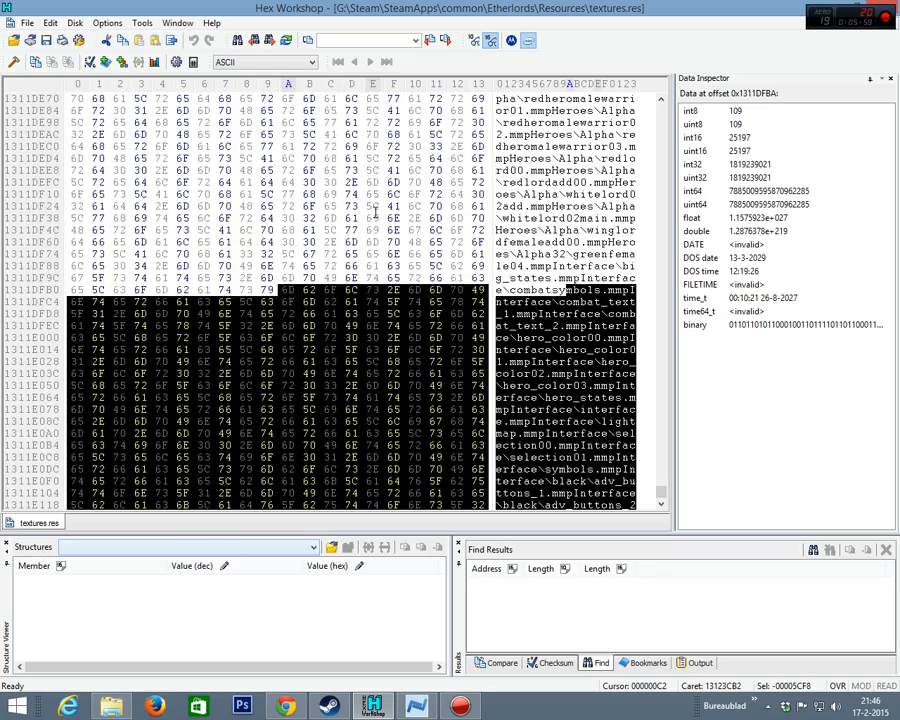
{"action": "key", "text": "shift+Page_Up"}
{"action": "key", "text": "shift+Page_Up"}
{"action": "key", "text": "shift+Page_Up"}
{"action": "key", "text": "shift+Page_Up"}
{"action": "key", "text": "shift+Page_Up"}
{"action": "key", "text": "shift+Page_Up"}
{"action": "key", "text": "shift+Page_Up"}
{"action": "key", "text": "shift+Page_Up"}
{"action": "key", "text": "shift+Page_Up"}
{"action": "key", "text": "shift+Page_Up"}
{"action": "key", "text": "shift+Page_Up"}
{"action": "key", "text": "shift+Page_Up"}
{"action": "key", "text": "shift+Page_Up"}
{"action": "key", "text": "shift+Page_Up"}
{"action": "key", "text": "shift+Page_Up"}
{"action": "key", "text": "shift+Page_Up"}
{"action": "key", "text": "shift+Page_Up"}
{"action": "key", "text": "shift+Page_Up"}
{"action": "key", "text": "shift+Page_Up"}
{"action": "key", "text": "shift+Page_Up"}
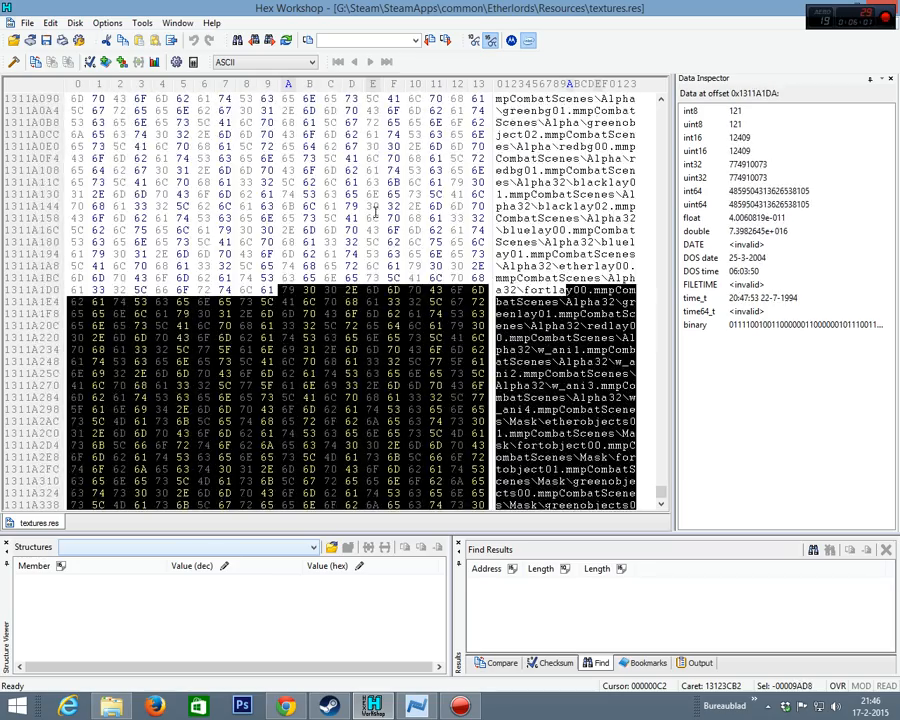
{"action": "key", "text": "shift+Page_Down"}
{"action": "key", "text": "shift+Page_Down"}
{"action": "key", "text": "shift+Page_Down"}
{"action": "key", "text": "shift+Page_Down"}
{"action": "key", "text": "shift+Page_Down"}
{"action": "key", "text": "shift+Page_Down"}
{"action": "key", "text": "shift+Page_Down"}
{"action": "key", "text": "shift+Page_Down"}
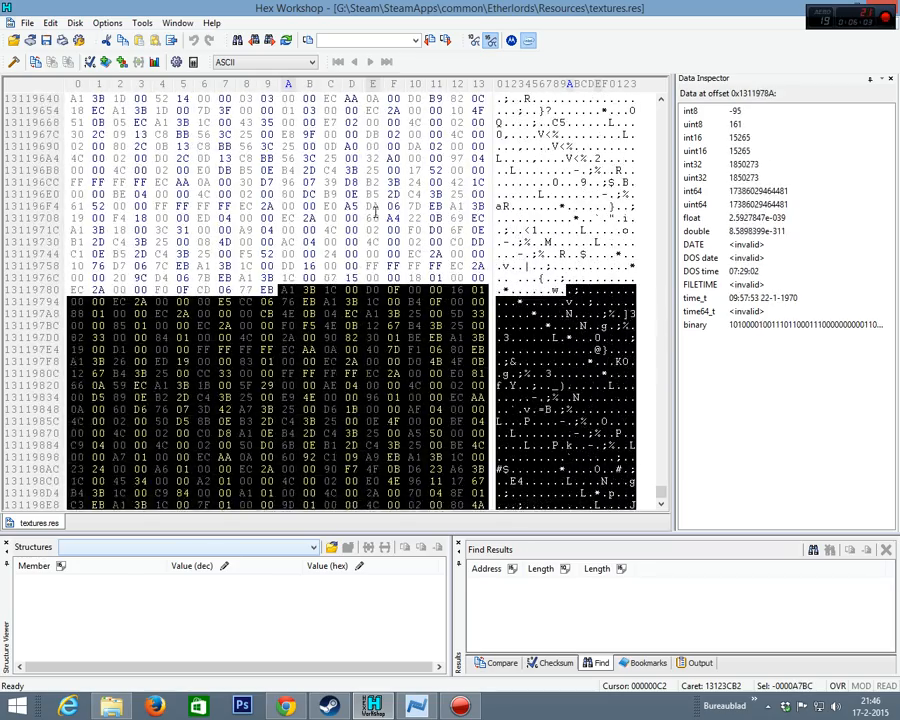
{"action": "key", "text": "shift+Up"}
{"action": "key", "text": "shift+Up"}
{"action": "key", "text": "shift+Up"}
{"action": "key", "text": "shift+Up"}
{"action": "key", "text": "shift+Up"}
{"action": "key", "text": "shift+Up"}
{"action": "key", "text": "shift+Up"}
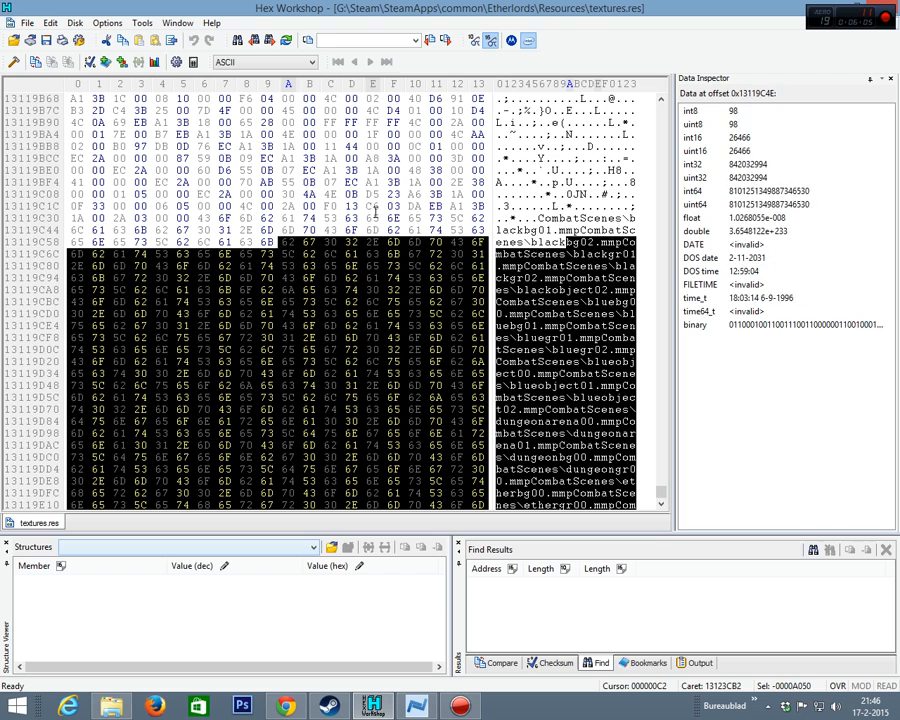
{"action": "key", "text": "shift+Left"}
{"action": "key", "text": "shift+Left"}
{"action": "key", "text": "shift+Down"}
{"action": "key", "text": "shift+Left"}
{"action": "key", "text": "shift+Left"}
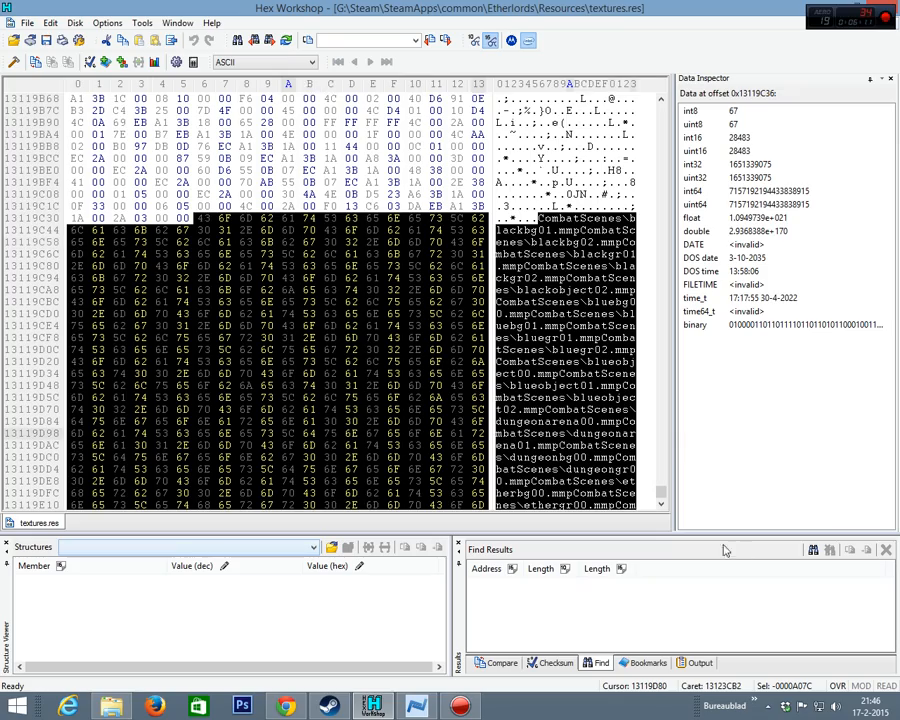
- Bookmark the four-byte header field at 0000000C with the description "size of the string table"
{"action": "left_click_drag", "start_coordinate": [662, 493], "coordinate": [660, 105]}
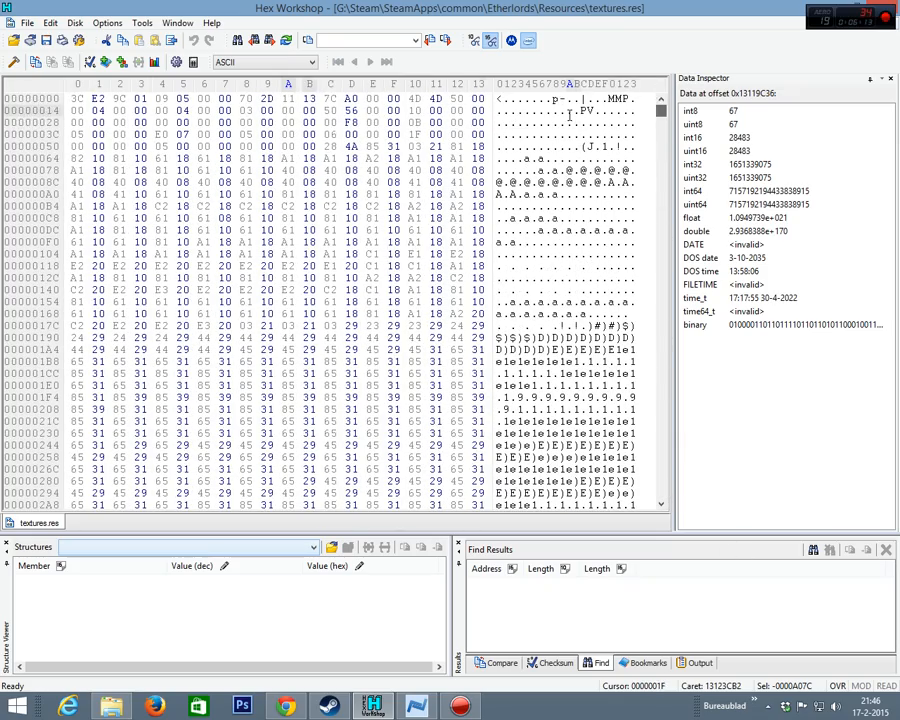
{"action": "left_click", "coordinate": [320, 98]}
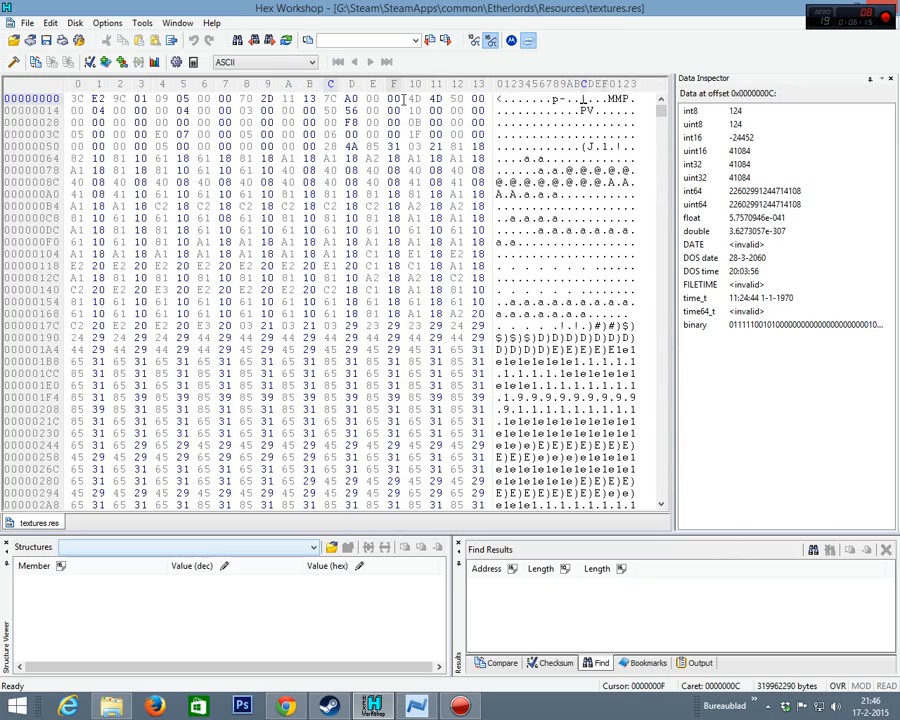
{"action": "left_click_drag", "start_coordinate": [325, 98], "coordinate": [398, 98]}
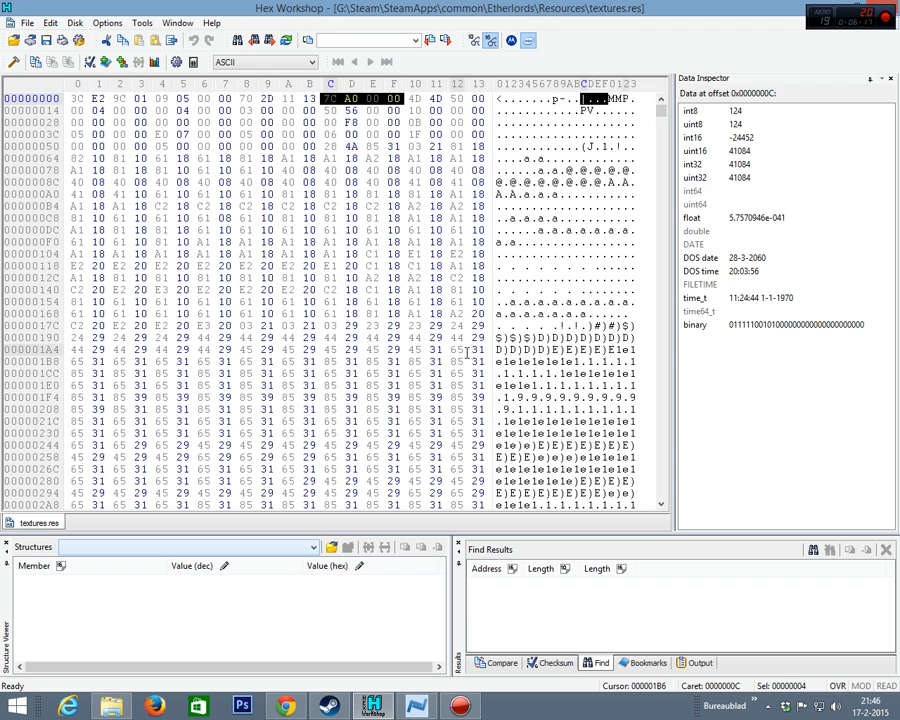
{"action": "key", "text": "ctrl+b"}
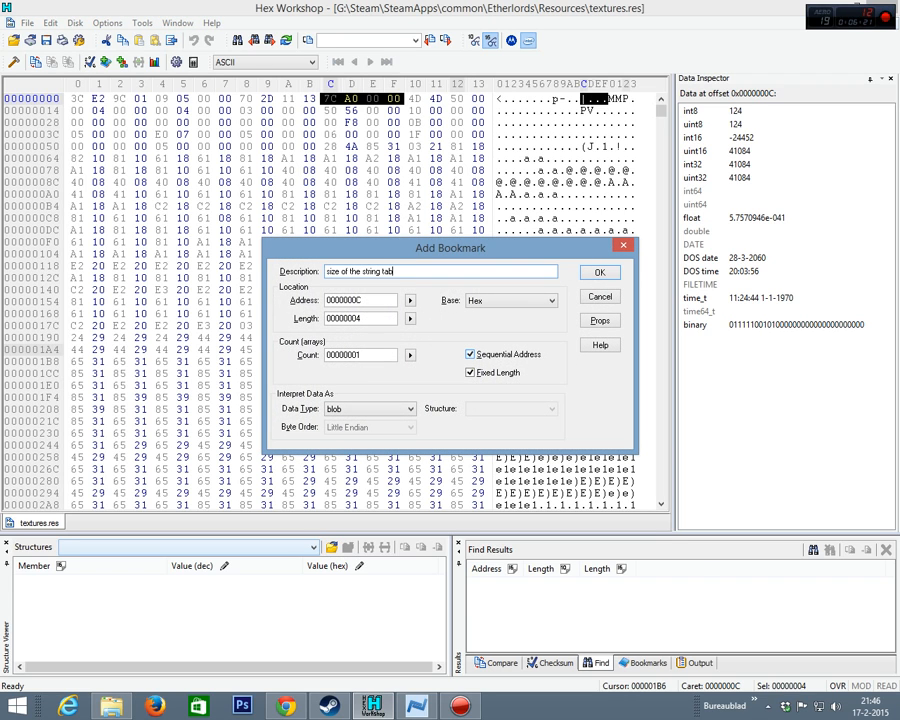
{"action": "key", "text": "Return"}
{"action": "left_click", "coordinate": [288, 146]}
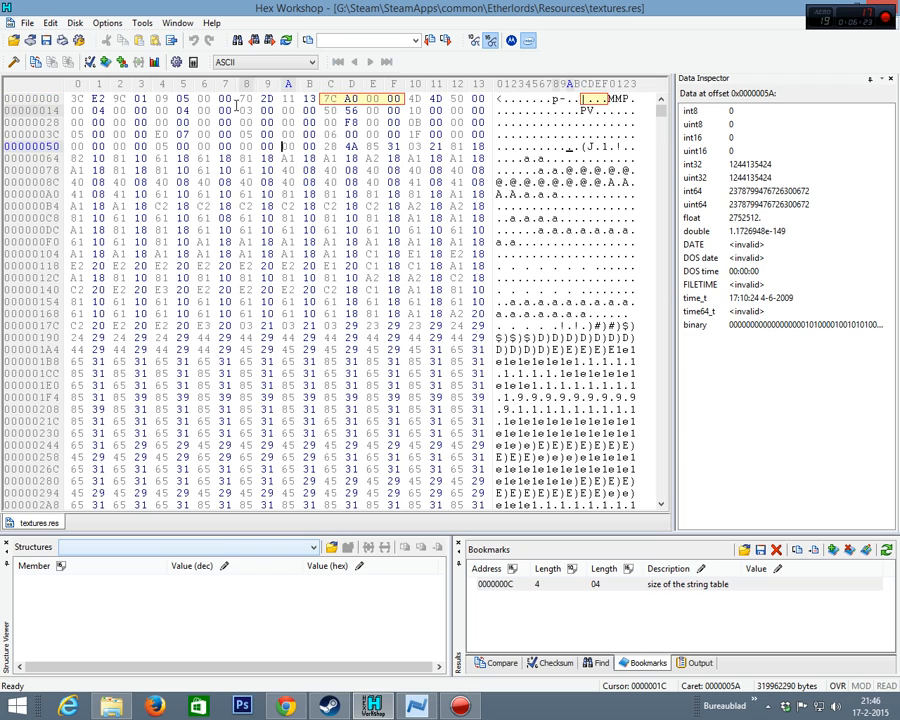
- Bookmark the four-byte header field at 00000008 with the description "pointer to resource file data location"
{"action": "left_click_drag", "start_coordinate": [240, 98], "coordinate": [315, 97]}
{"action": "key", "text": "ctrl+b"}
{"action": "type", "text": "p"}
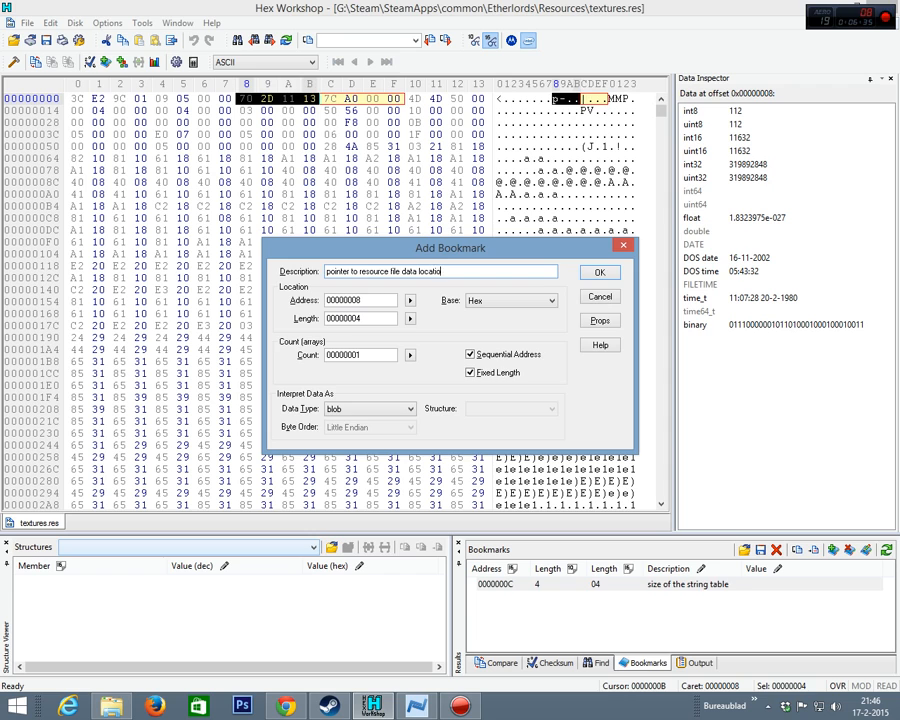
{"action": "type", "text": "n"}
{"action": "key", "text": "Return"}
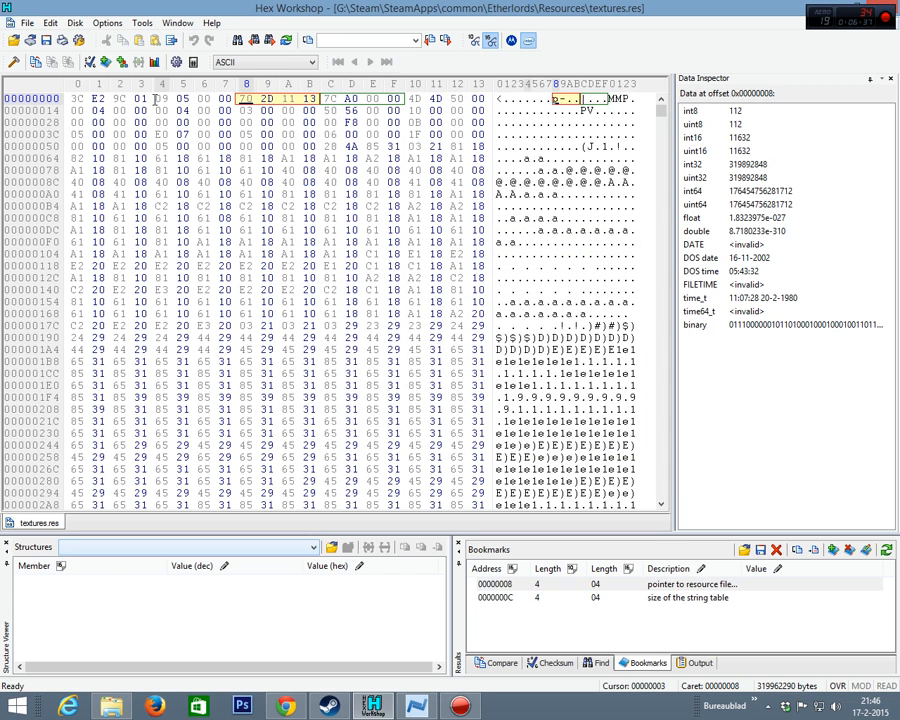
- Bookmark the four-byte header field at 00000004 with the description "number of resources"
{"action": "mouse_move", "coordinate": [158, 98]}
{"action": "left_mouse_down"}
{"action": "mouse_move", "coordinate": [221, 98]}
{"action": "mouse_move", "coordinate": [159, 99]}
{"action": "left_mouse_up"}
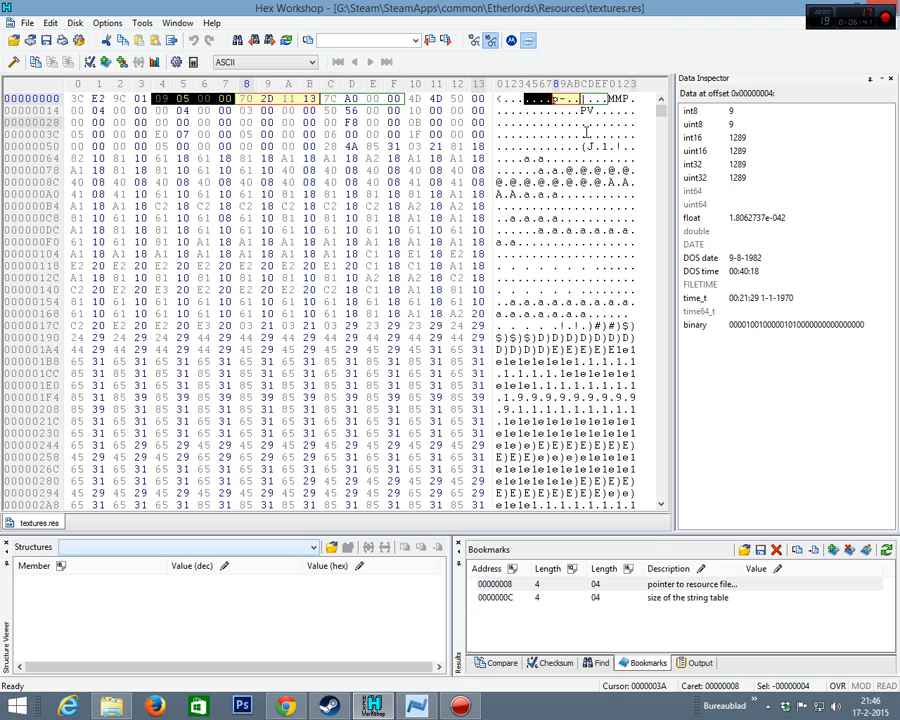
{"action": "key", "text": "ctrl+b"}
{"action": "type", "text": "number of resources"}
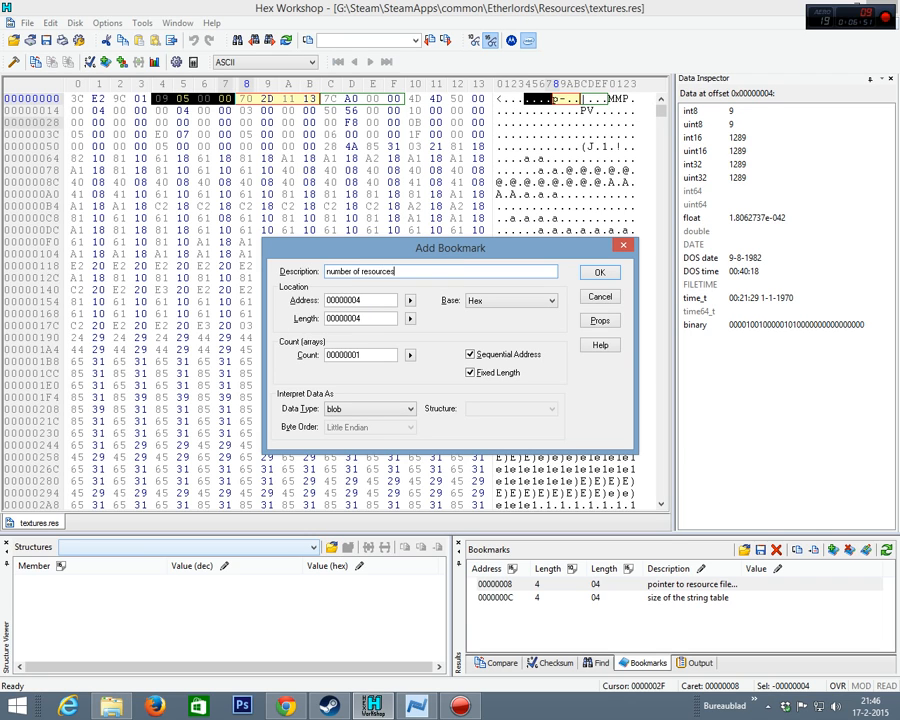
{"action": "key", "text": "Return"}
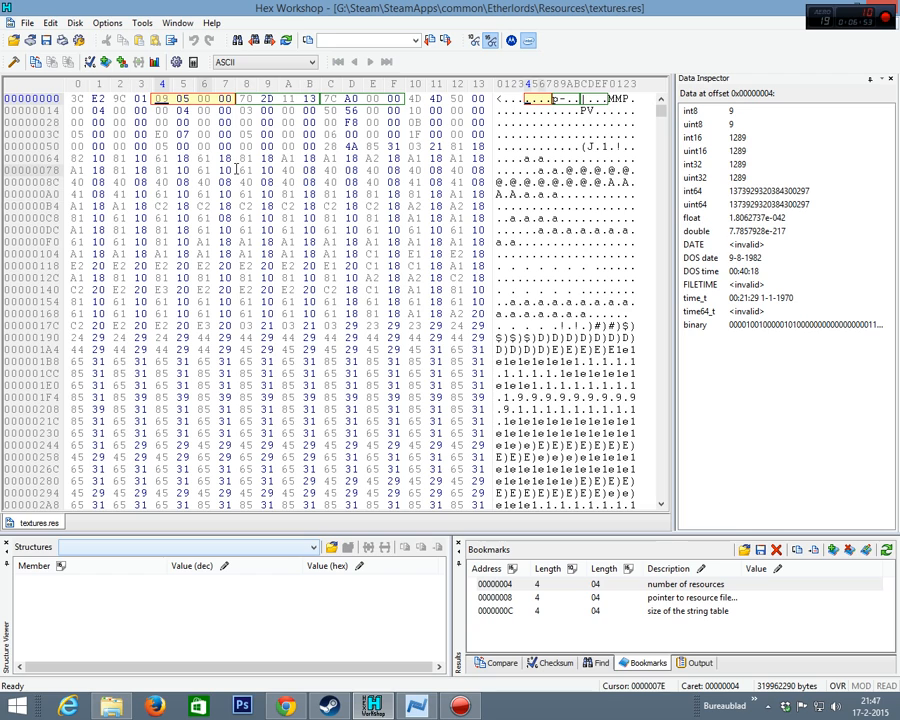
- View the full description of the bookmark at 00000008 without editing it
{"action": "left_click", "coordinate": [244, 170]}
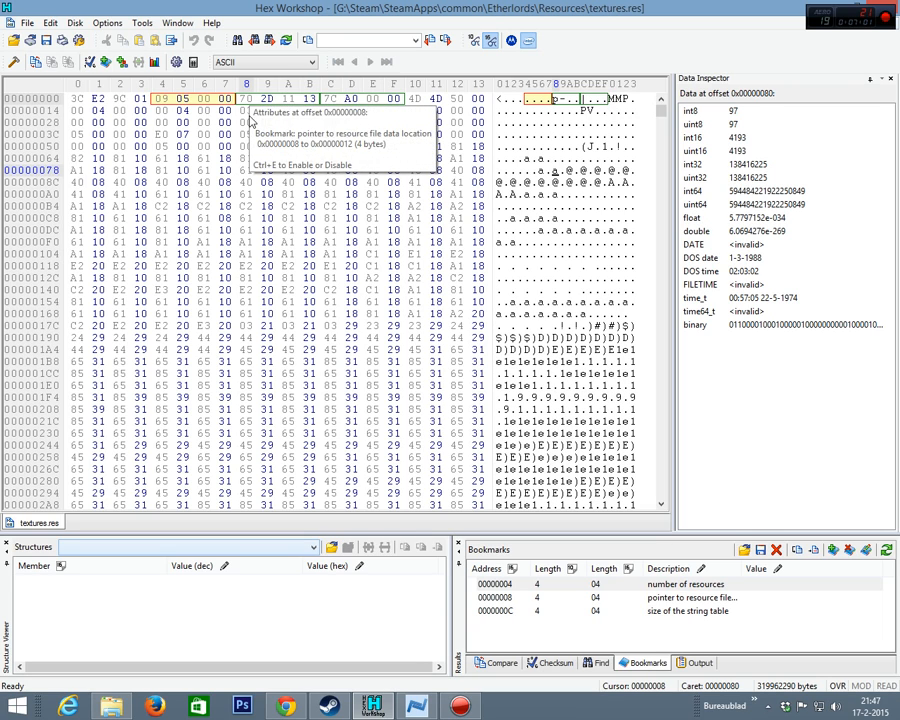
{"action": "double_click", "coordinate": [672, 599]}
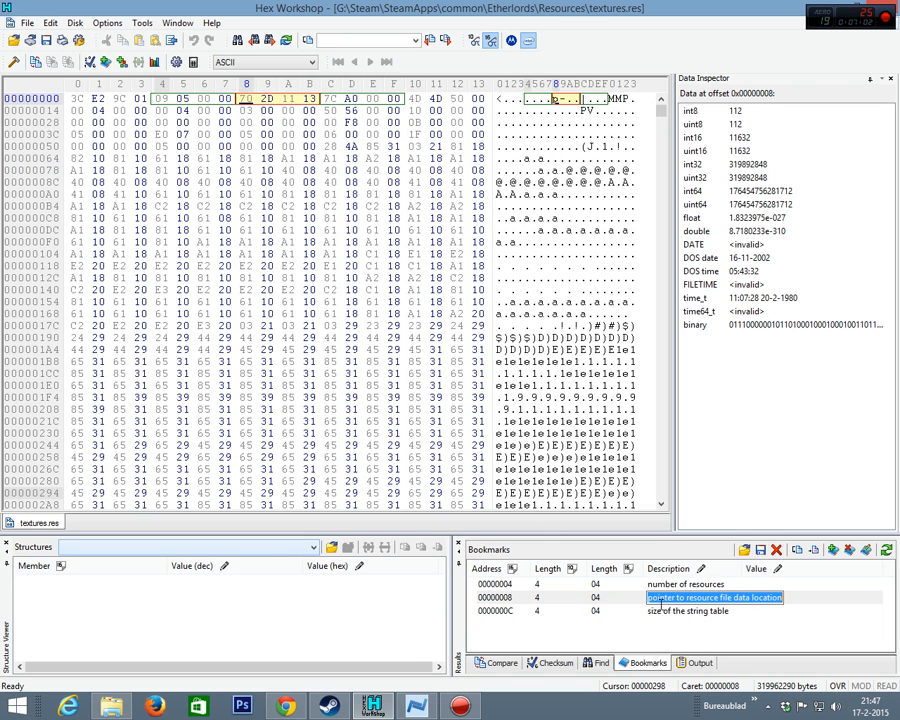
{"action": "left_click", "coordinate": [512, 600]}
{"action": "left_click", "coordinate": [687, 600]}
{"action": "left_click", "coordinate": [687, 599]}
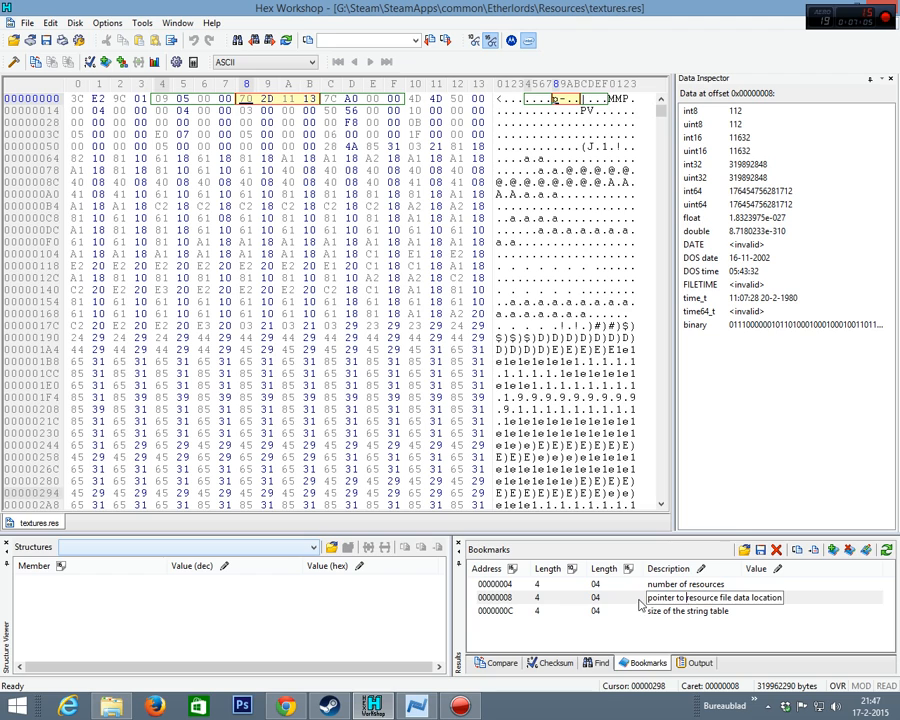
{"action": "left_click", "coordinate": [640, 603]}
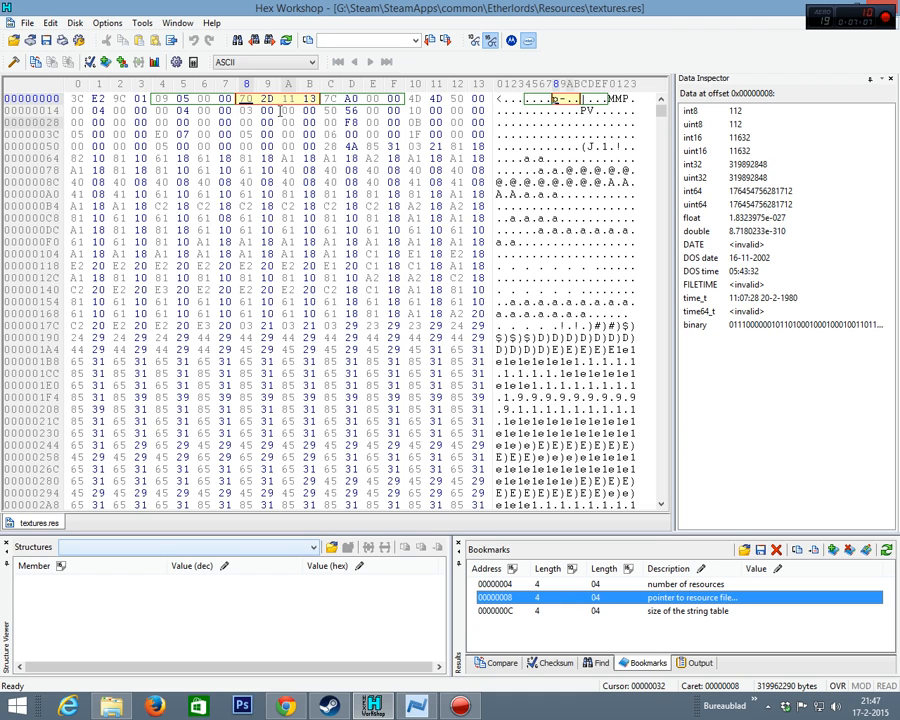
- Select the four-byte pointer at 00000008 and follow it to offset 13112D70
{"action": "left_click_drag", "start_coordinate": [240, 100], "coordinate": [307, 104]}
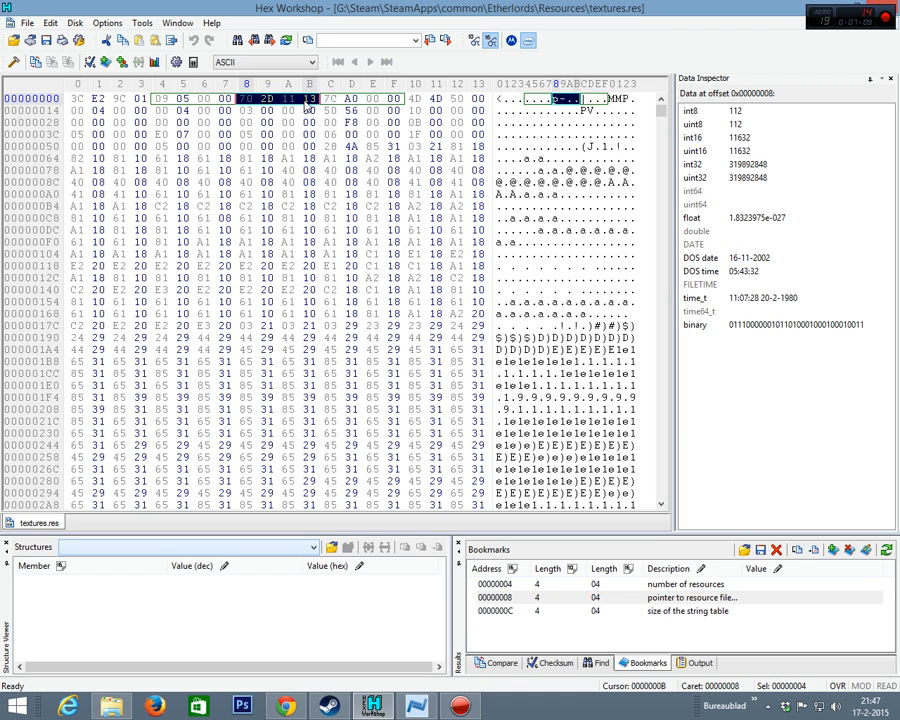
{"action": "right_click", "coordinate": [307, 104]}
{"action": "mouse_move", "coordinate": [380, 197]}
{"action": "left_click", "coordinate": [498, 216]}
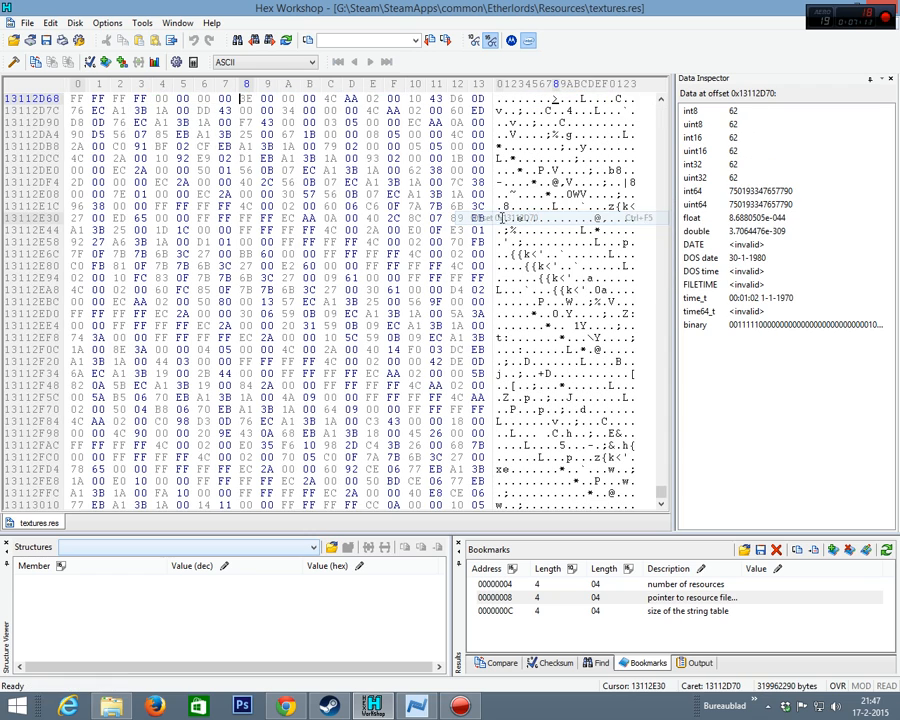
- Bookmark the single byte at 13112D70 with the description "resource data table"
{"action": "left_click_drag", "start_coordinate": [241, 100], "coordinate": [250, 100]}
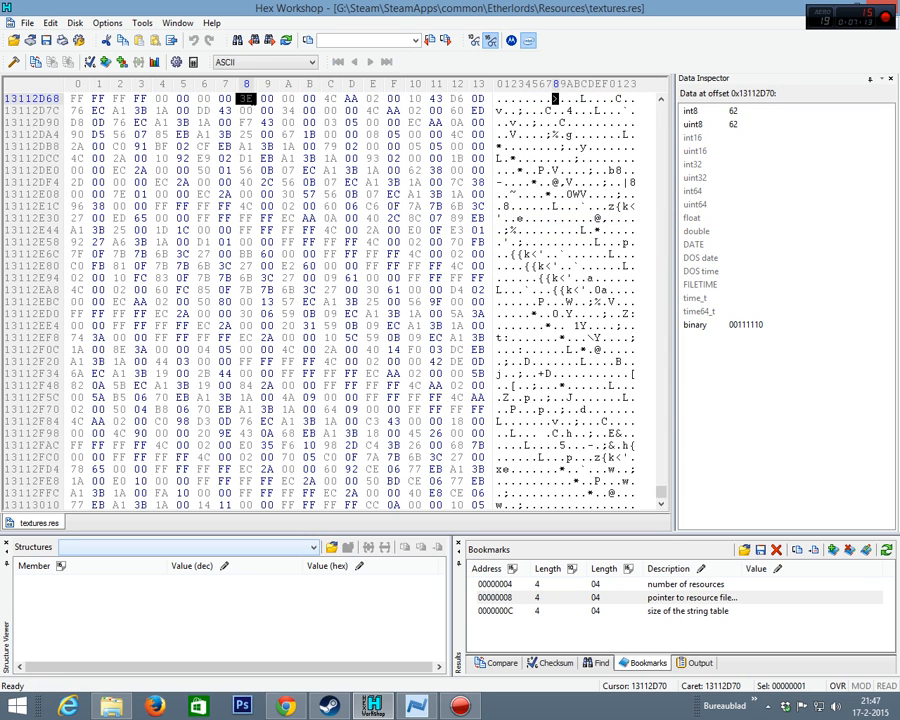
{"action": "right_click", "coordinate": [247, 101]}
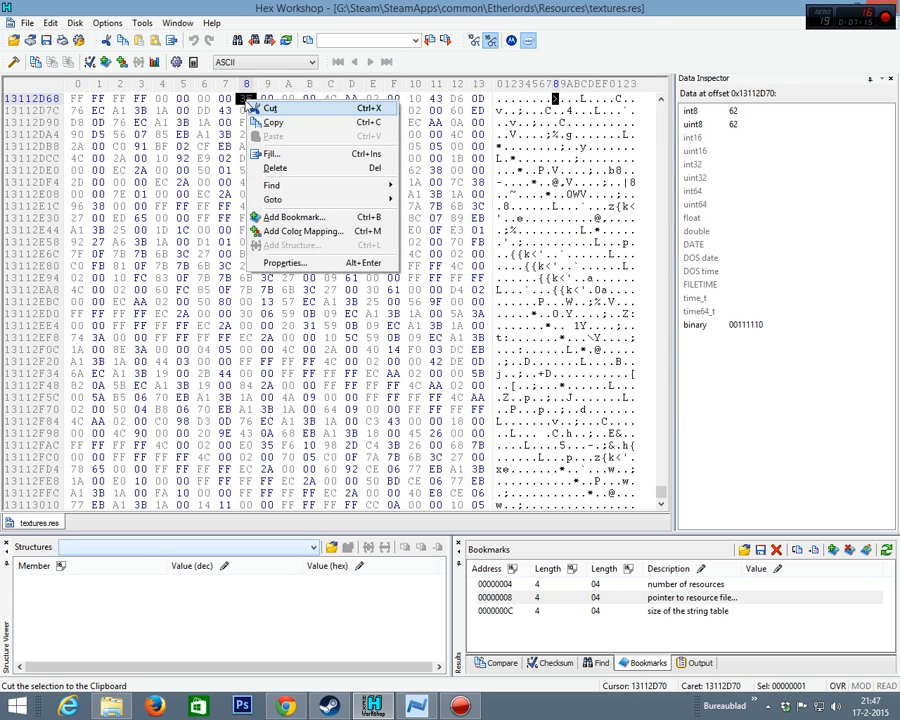
{"action": "left_click", "coordinate": [300, 216]}
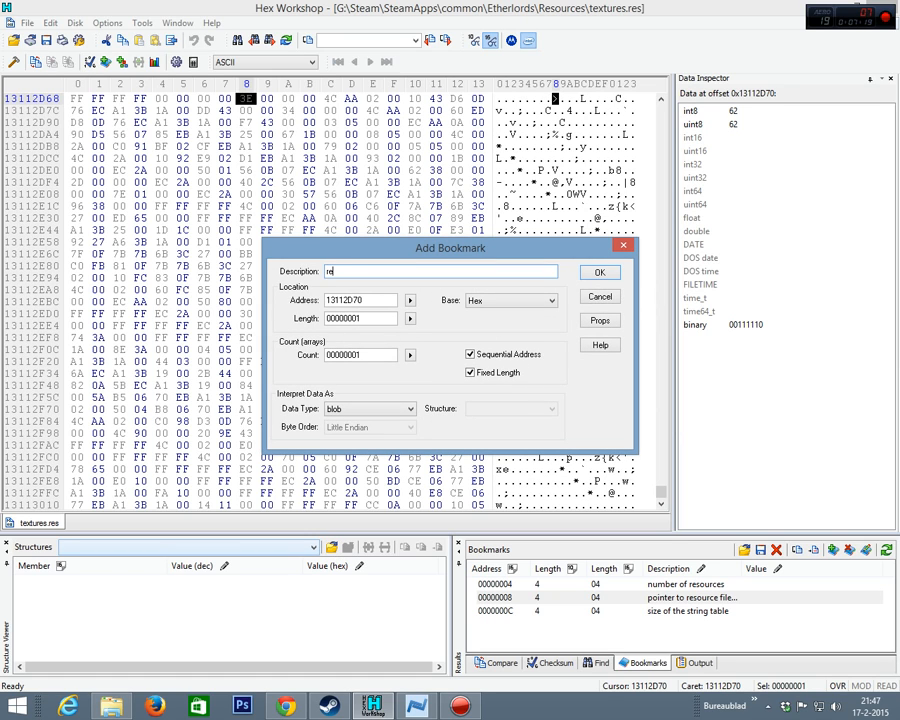
{"action": "type", "text": "resource data table"}
{"action": "key", "text": "Return"}
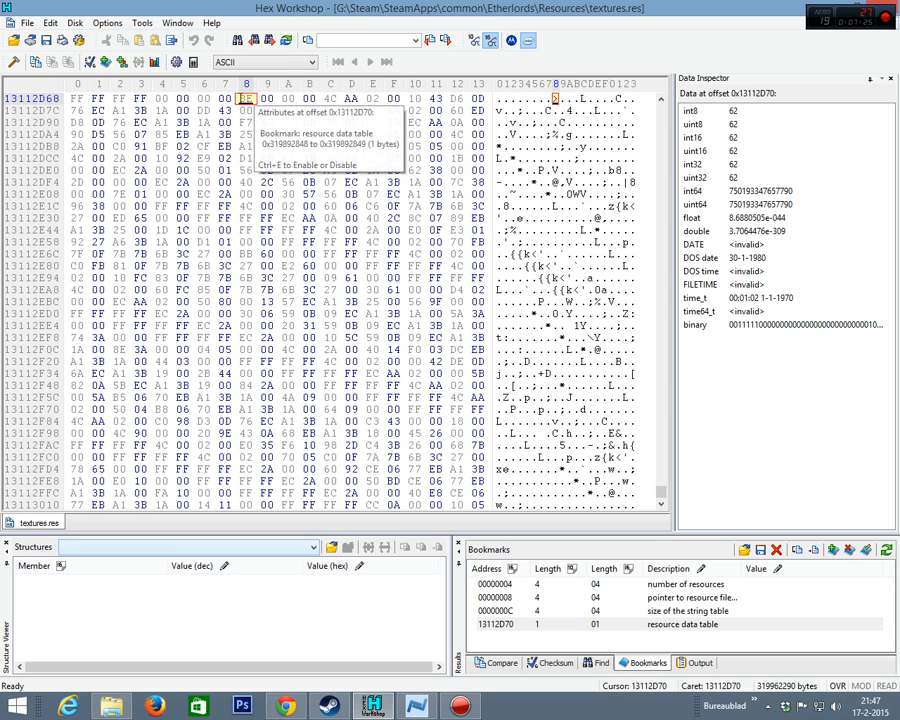
- Select the first 16-hex-byte entry of the resource data table and multiply 16 by the resource count 509 in the Hex Calculator
{"action": "left_click", "coordinate": [247, 99]}
{"action": "left_click_drag", "start_coordinate": [251, 103], "coordinate": [271, 111]}
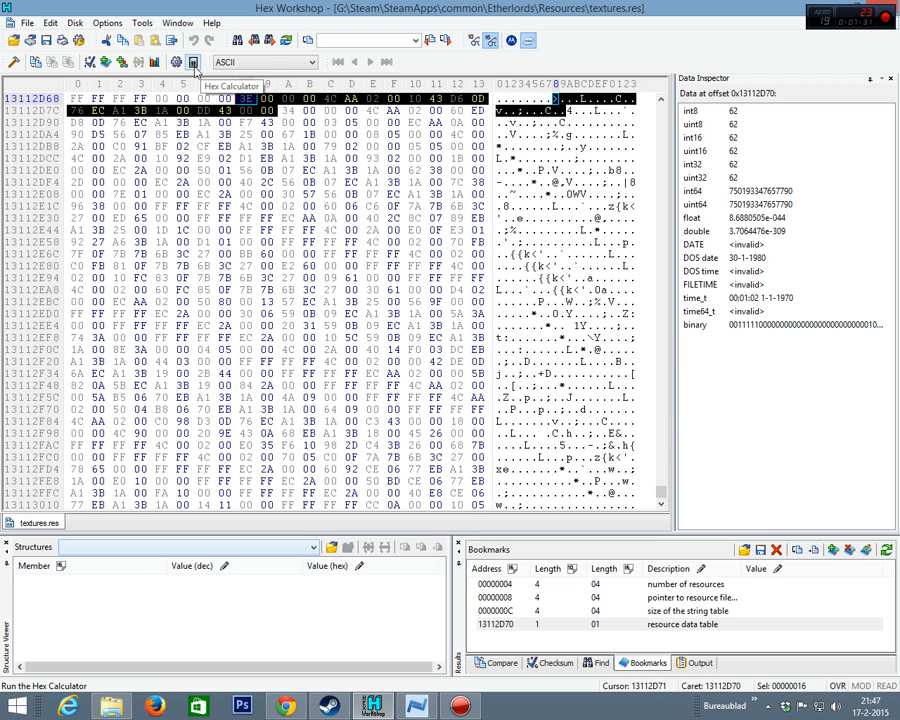
{"action": "left_click", "coordinate": [193, 63]}
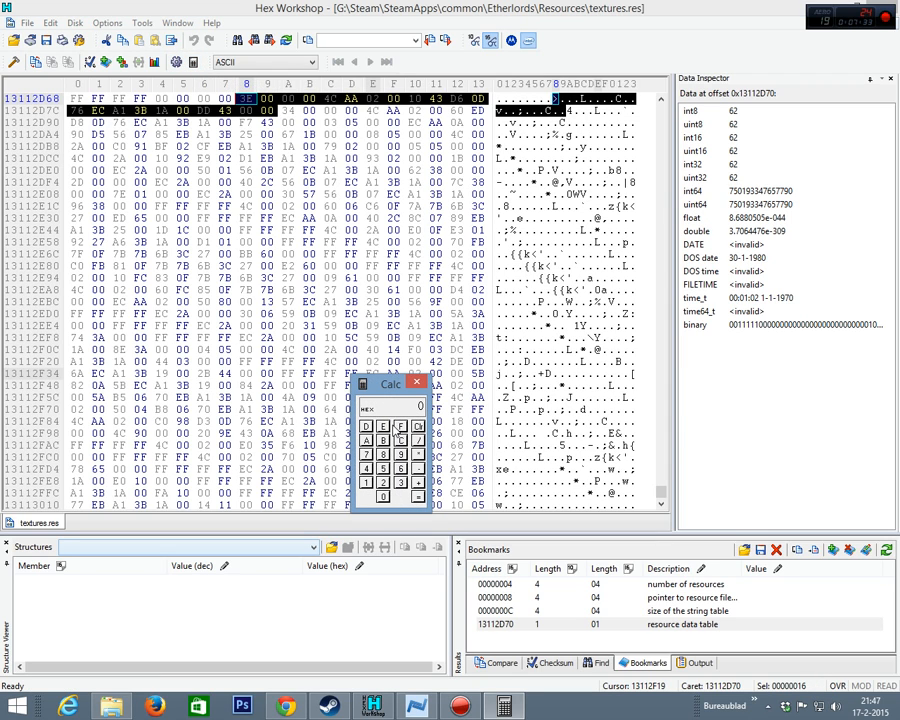
{"action": "left_click", "coordinate": [367, 483]}
{"action": "left_click", "coordinate": [400, 468]}
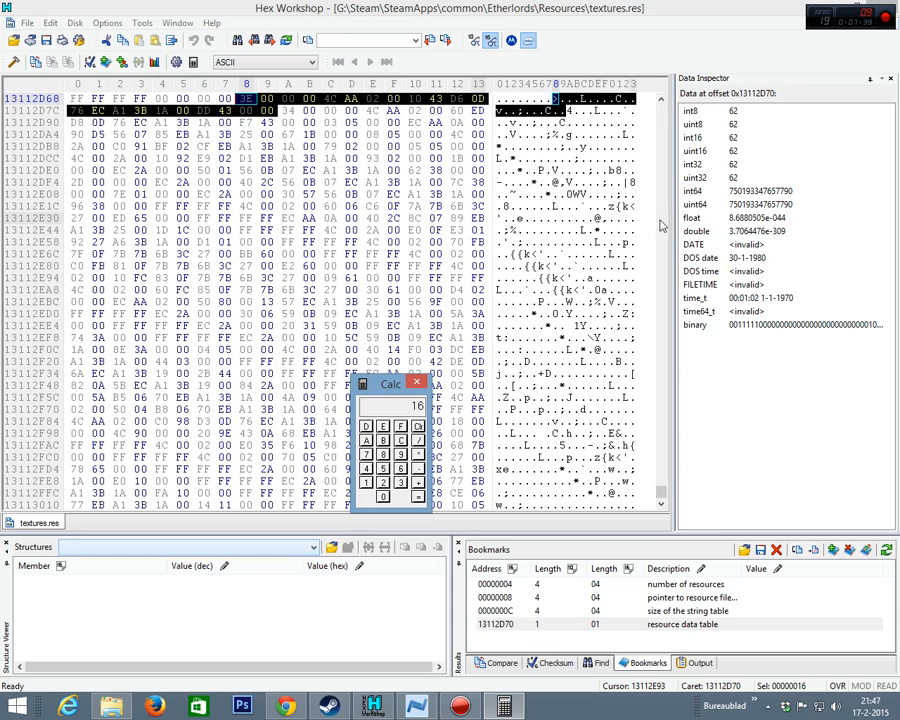
{"action": "left_click_drag", "start_coordinate": [661, 495], "coordinate": [661, 98]}
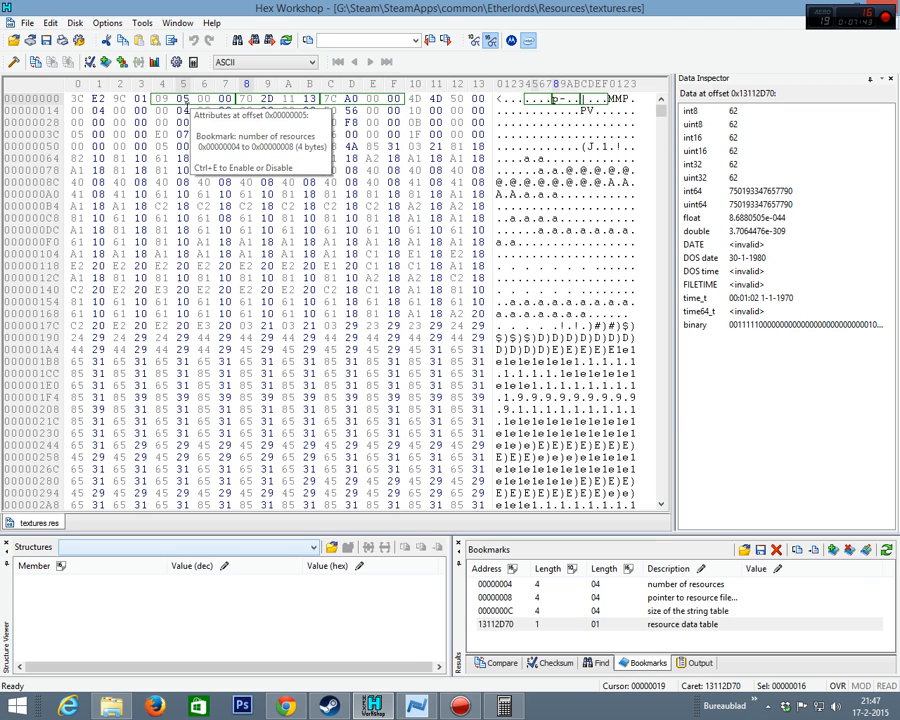
{"action": "left_click", "coordinate": [502, 706]}
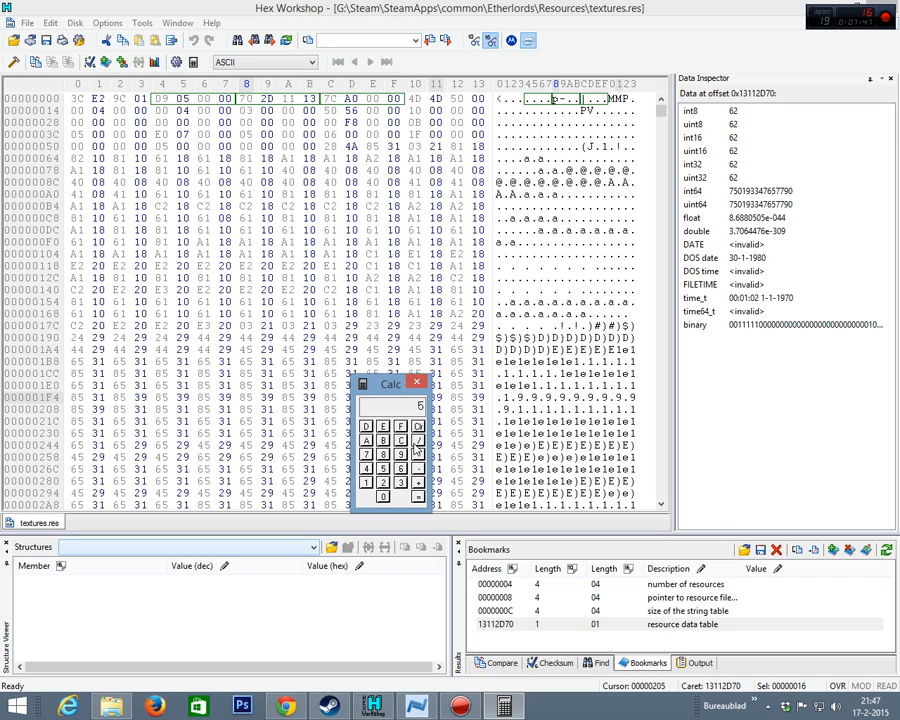
{"action": "key", "text": "Return"}
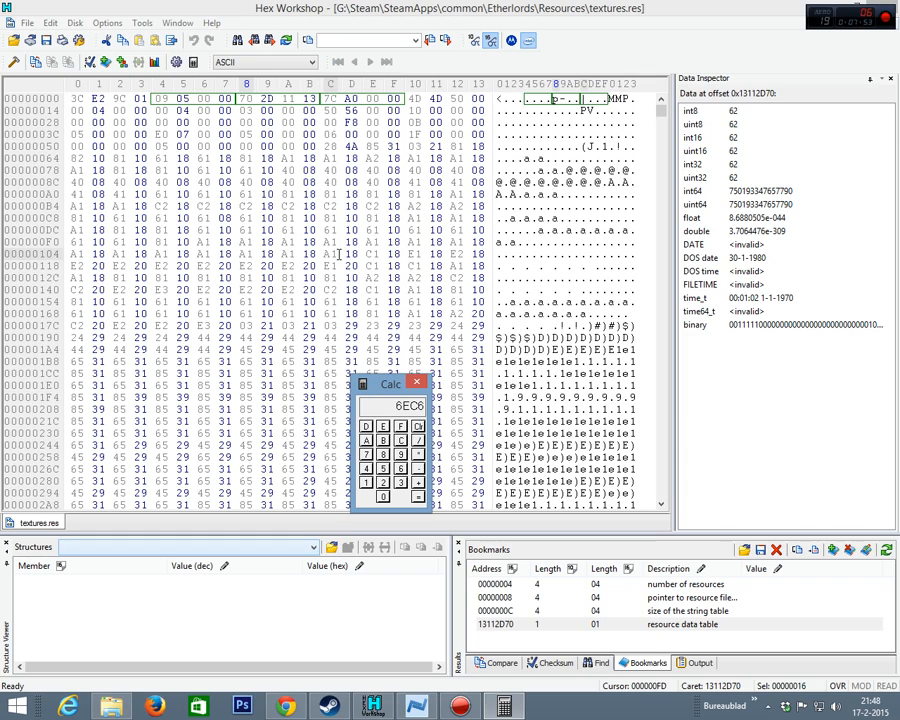
- Check the table's extent by selecting 6EC6 hex bytes from the resource data table bookmark up to the first CombatScenes file name, then clear the selection
{"action": "double_click", "coordinate": [525, 626]}
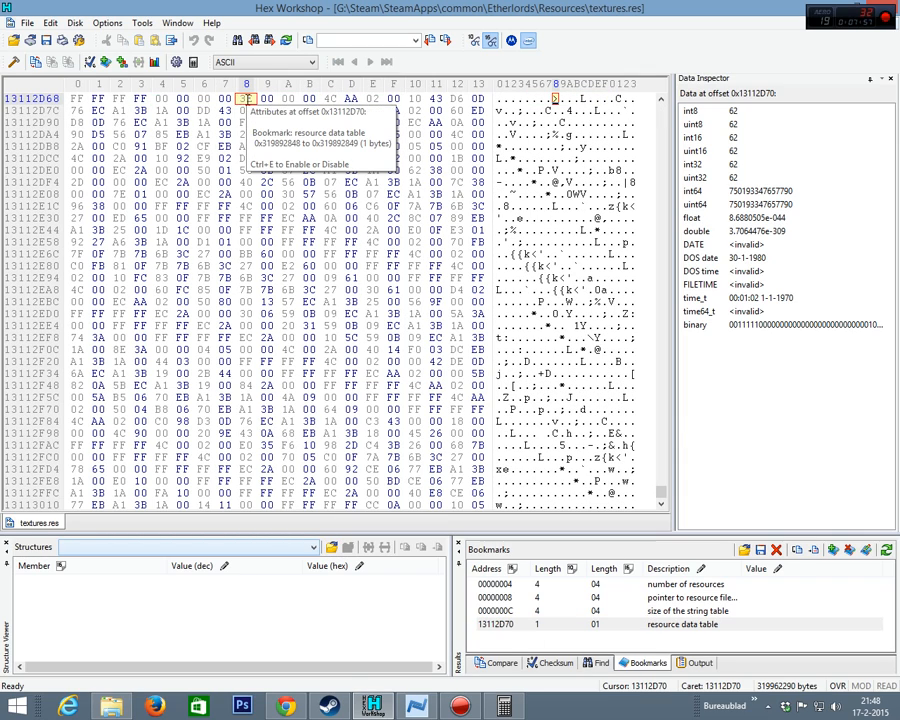
{"action": "key", "text": "shift+Down"}
{"action": "key", "text": "shift+Page_Down"}
{"action": "key", "text": "shift+Page_Down"}
{"action": "key", "text": "shift+Page_Down"}
{"action": "key", "text": "shift+Page_Down"}
{"action": "key", "text": "shift+Page_Down"}
{"action": "key", "text": "shift+Page_Down"}
{"action": "key", "text": "shift+Page_Down"}
{"action": "key", "text": "shift+Page_Down"}
{"action": "key", "text": "shift+Page_Down"}
{"action": "key", "text": "shift+Page_Down"}
{"action": "key", "text": "shift+Page_Down"}
{"action": "key", "text": "shift+Page_Down"}
{"action": "key", "text": "shift+Page_Down"}
{"action": "key", "text": "shift+Page_Down"}
{"action": "key", "text": "shift+Page_Down"}
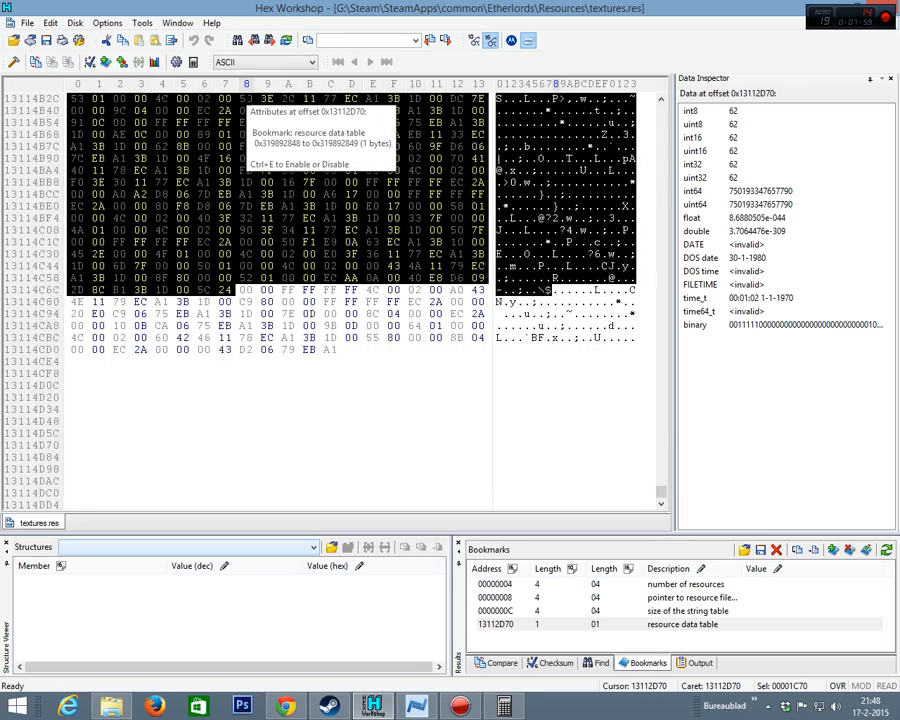
{"action": "key", "text": "shift+Page_Down"}
{"action": "key", "text": "shift+Page_Down"}
{"action": "key", "text": "shift+Page_Down"}
{"action": "key", "text": "shift+Page_Down"}
{"action": "key", "text": "shift+Page_Down"}
{"action": "key", "text": "shift+Page_Down"}
{"action": "key", "text": "shift+Page_Down"}
{"action": "key", "text": "shift+Page_Down"}
{"action": "key", "text": "shift+Page_Down"}
{"action": "key", "text": "shift+Page_Down"}
{"action": "key", "text": "shift+Page_Down"}
{"action": "key", "text": "shift+Page_Down"}
{"action": "key", "text": "shift+Page_Down"}
{"action": "key", "text": "shift+Page_Down"}
{"action": "key", "text": "shift+Page_Down"}
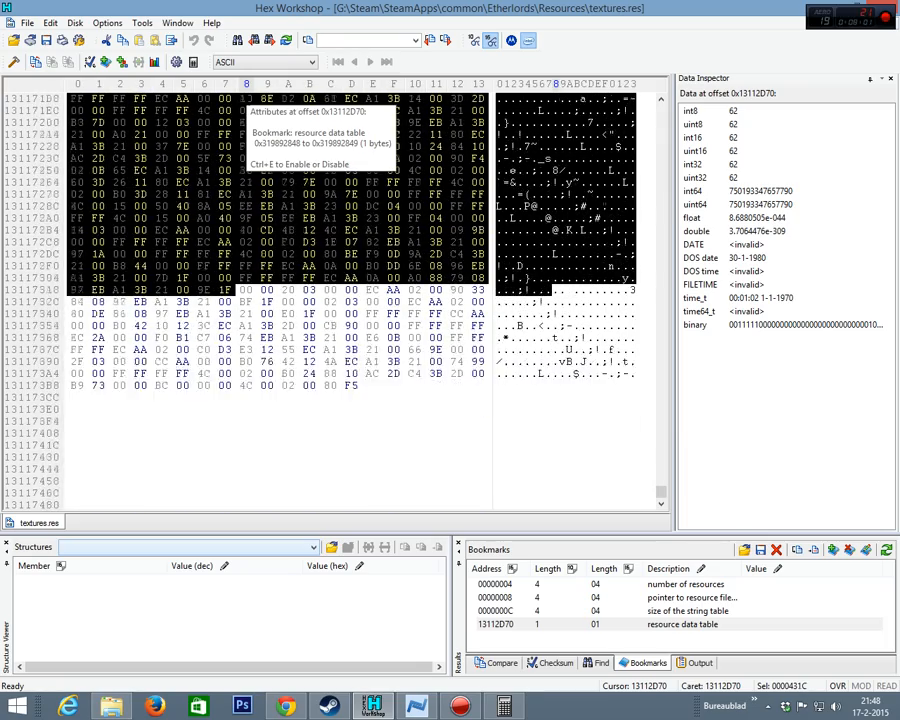
{"action": "key", "text": "shift+Page_Down"}
{"action": "key", "text": "shift+Page_Down"}
{"action": "key", "text": "shift+Page_Down"}
{"action": "key", "text": "shift+Page_Down"}
{"action": "key", "text": "shift+Page_Down"}
{"action": "key", "text": "shift+Page_Down"}
{"action": "key", "text": "shift+Page_Down"}
{"action": "key", "text": "shift+Page_Down"}
{"action": "key", "text": "shift+Page_Down"}
{"action": "key", "text": "shift+Page_Down"}
{"action": "key", "text": "shift+Page_Down"}
{"action": "key", "text": "shift+Page_Down"}
{"action": "key", "text": "shift+Page_Down"}
{"action": "key", "text": "shift+Page_Down"}
{"action": "key", "text": "shift+Page_Down"}
{"action": "key", "text": "shift+Page_Down"}
{"action": "key", "text": "shift+Page_Down"}
{"action": "key", "text": "shift+Page_Down"}
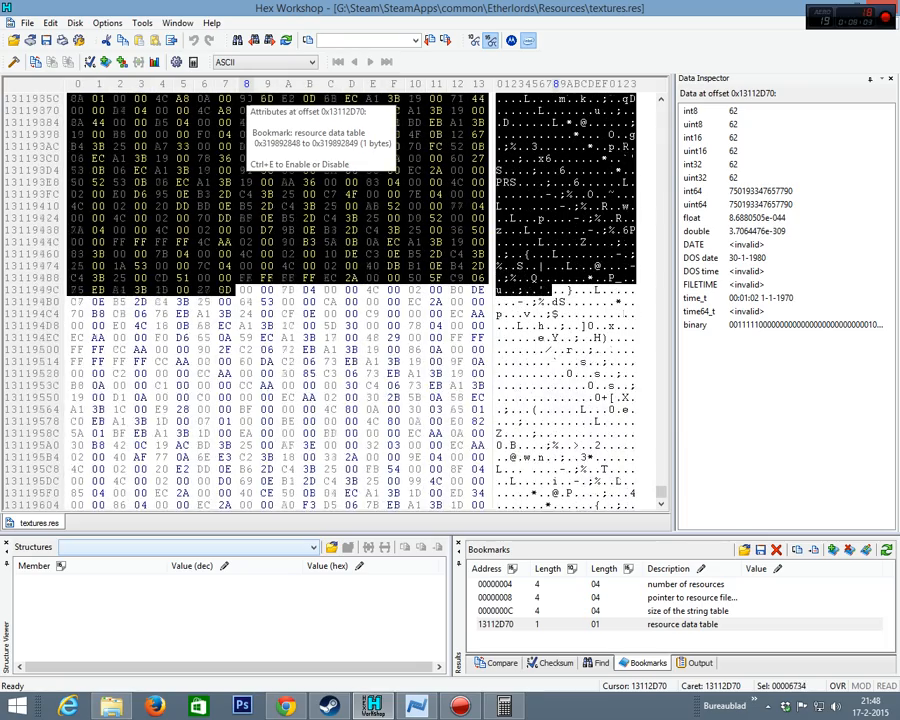
{"action": "key", "text": "shift+Page_Up"}
{"action": "key", "text": "shift+Page_Up"}
{"action": "key", "text": "shift+Page_Up"}
{"action": "key", "text": "shift+Page_Up"}
{"action": "key", "text": "shift+Page_Up"}
{"action": "key", "text": "shift+Page_Up"}
{"action": "key", "text": "shift+Page_Up"}
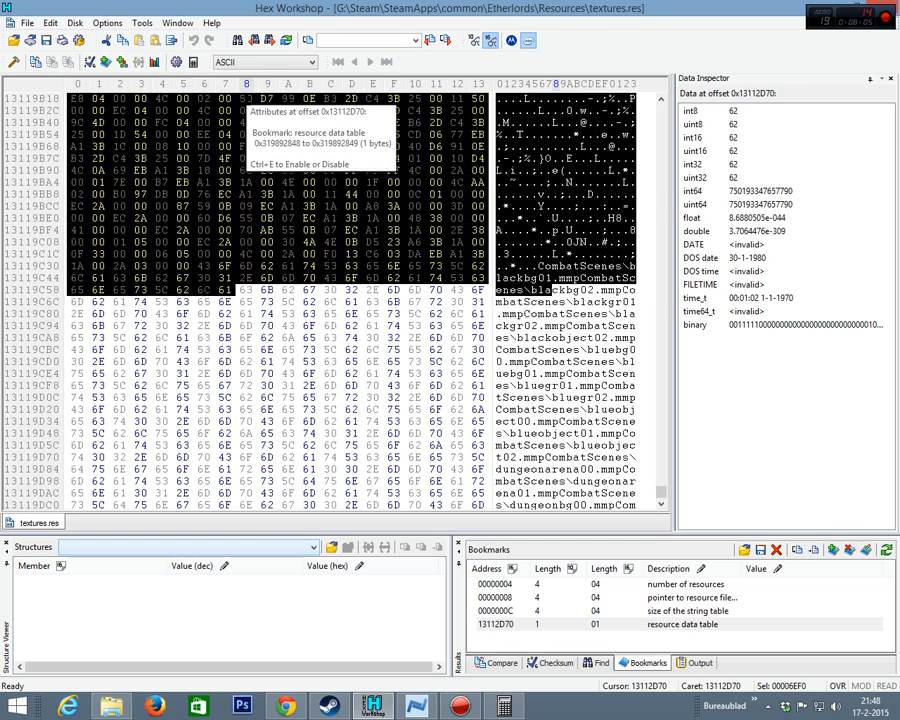
{"action": "key", "text": "shift+Page_Down"}
{"action": "key", "text": "shift+Down"}
{"action": "key", "text": "shift+Down"}
{"action": "key", "text": "shift+Down"}
{"action": "key", "text": "shift+Down"}
{"action": "key", "text": "shift+Down"}
{"action": "key", "text": "shift+Down"}
{"action": "key", "text": "shift+Down"}
{"action": "key", "text": "shift+Down"}
{"action": "key", "text": "shift+Down"}
{"action": "key", "text": "shift+Down"}
{"action": "key", "text": "shift+Down"}
{"action": "key", "text": "shift+Down"}
{"action": "key", "text": "shift+Down"}
{"action": "key", "text": "shift+Down"}
{"action": "key", "text": "shift+Down"}
{"action": "key", "text": "shift+Down"}
{"action": "key", "text": "shift+Down"}
{"action": "key", "text": "shift+Down"}
{"action": "key", "text": "shift+Down"}
{"action": "key", "text": "shift+Down"}
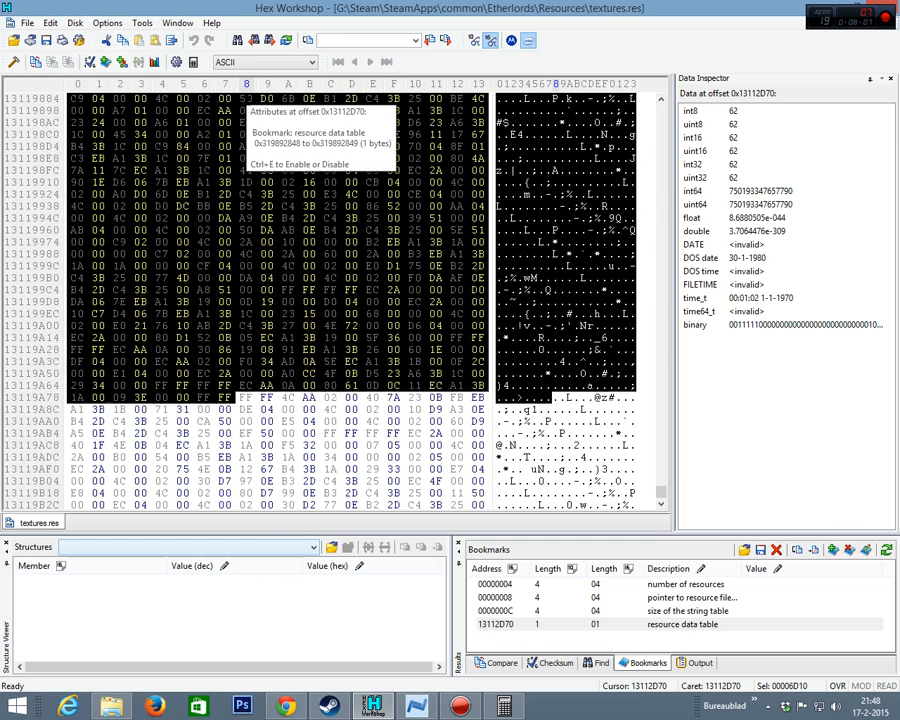
{"action": "key", "text": "shift+Down"}
{"action": "key", "text": "shift+Down"}
{"action": "key", "text": "shift+Down"}
{"action": "key", "text": "shift+Down"}
{"action": "key", "text": "shift+Down"}
{"action": "key", "text": "shift+Down"}
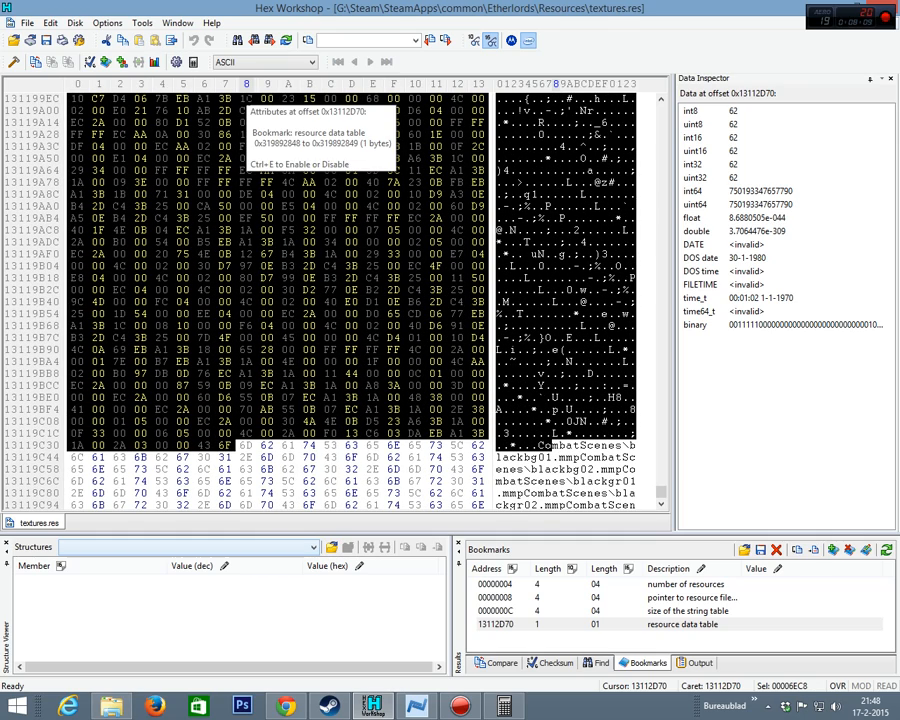
{"action": "key", "text": "shift+Left"}
{"action": "key", "text": "shift+Left"}
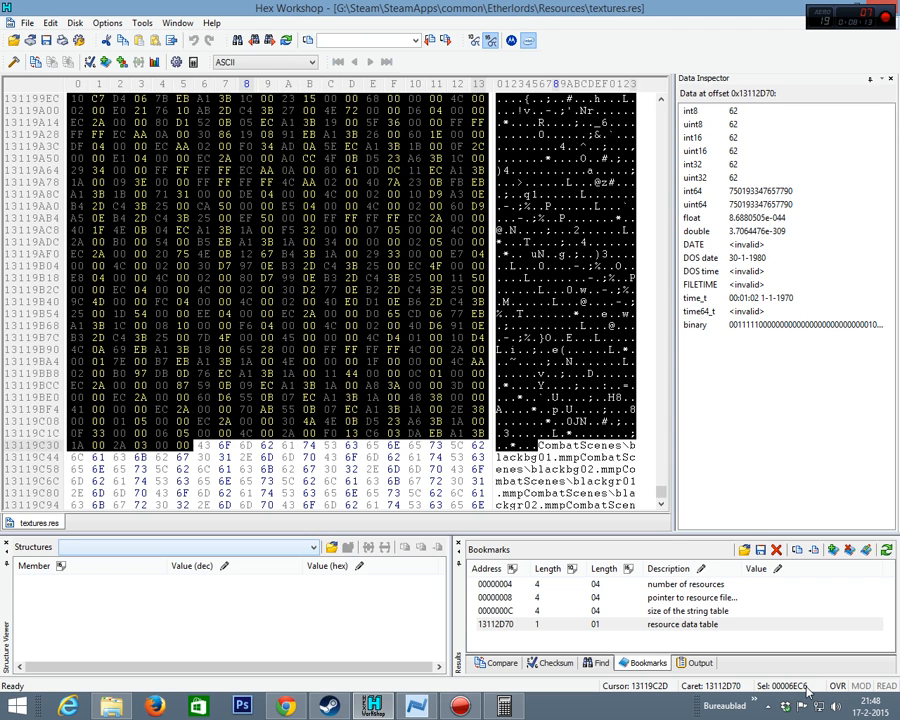
{"action": "left_click", "coordinate": [451, 338]}
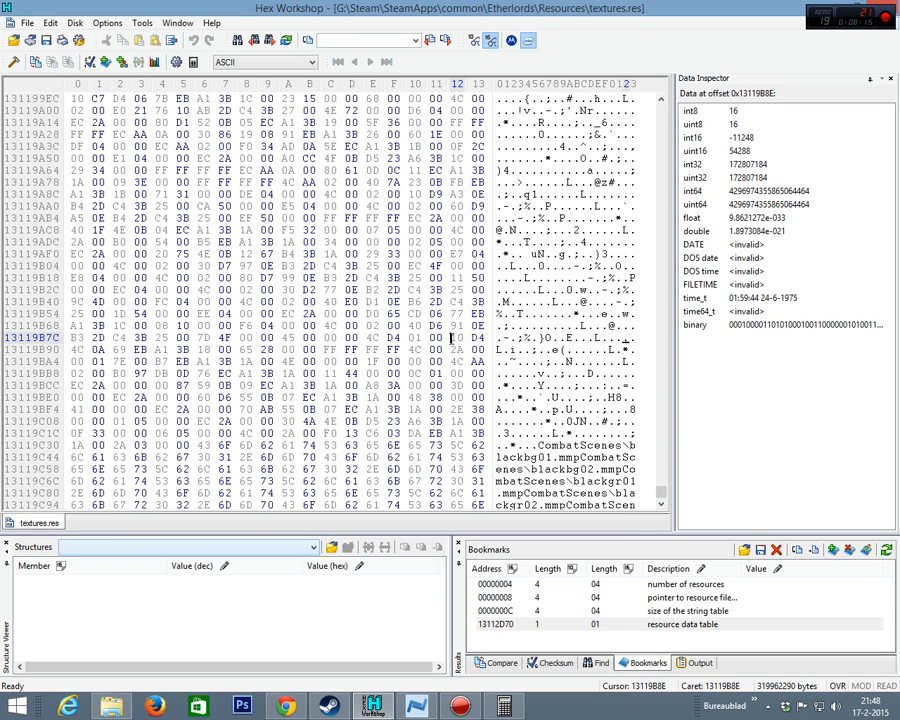